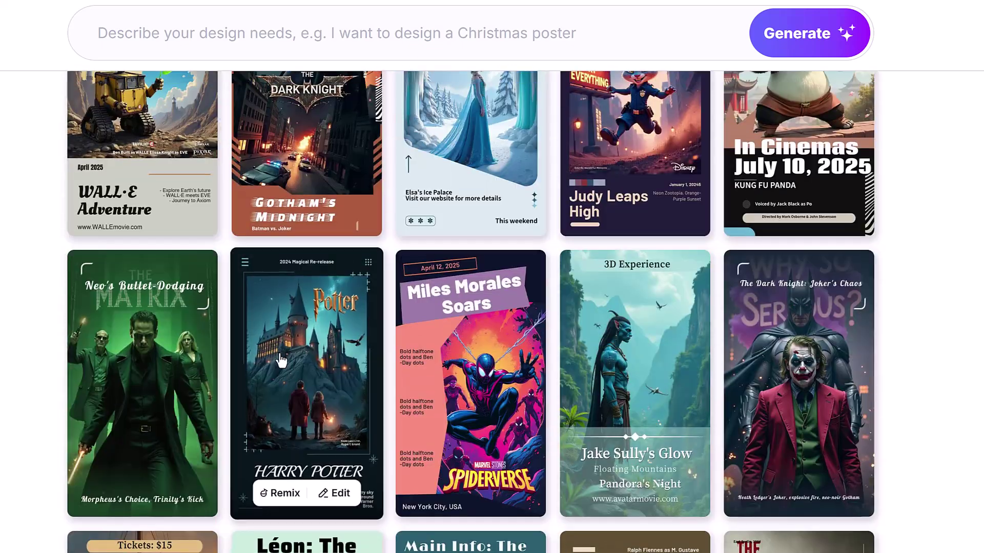
pyautogui.scroll(5, 281, 361)
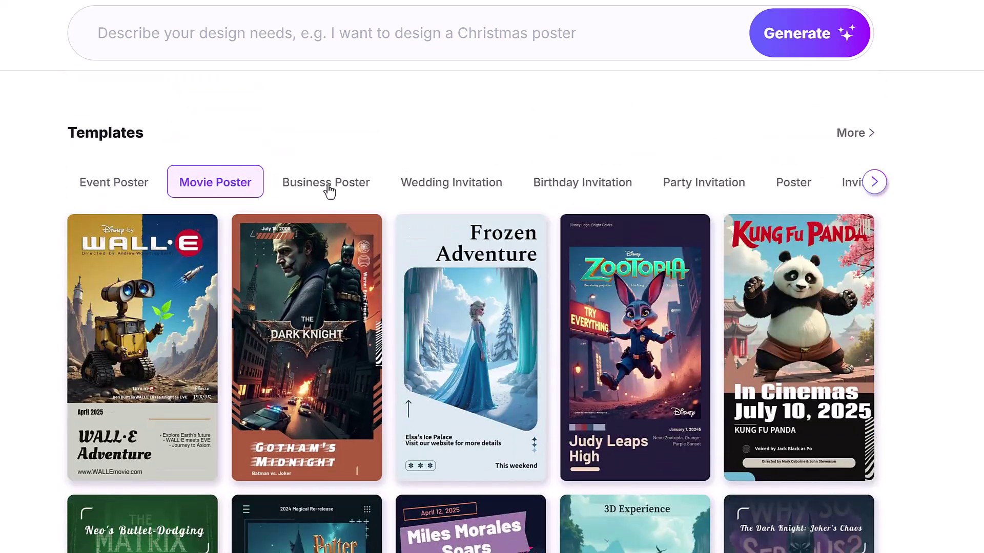
# Step: Browse the Business Poster, Wedding, Birthday and Party Invitation template categories
pyautogui.click(329, 192)
pyautogui.moveTo(419, 258)
pyautogui.scroll(-2, 420, 259)
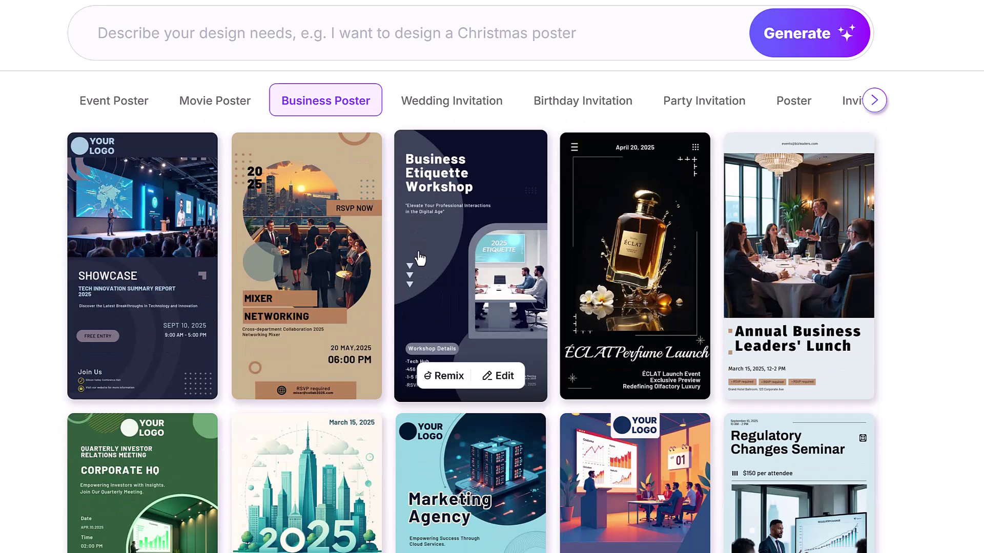
pyautogui.click(439, 104)
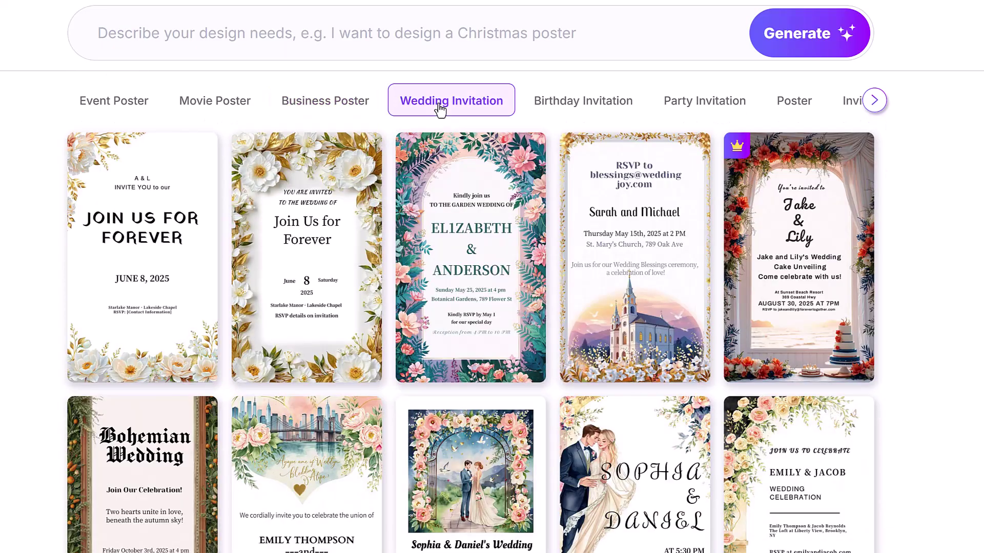
pyautogui.click(592, 104)
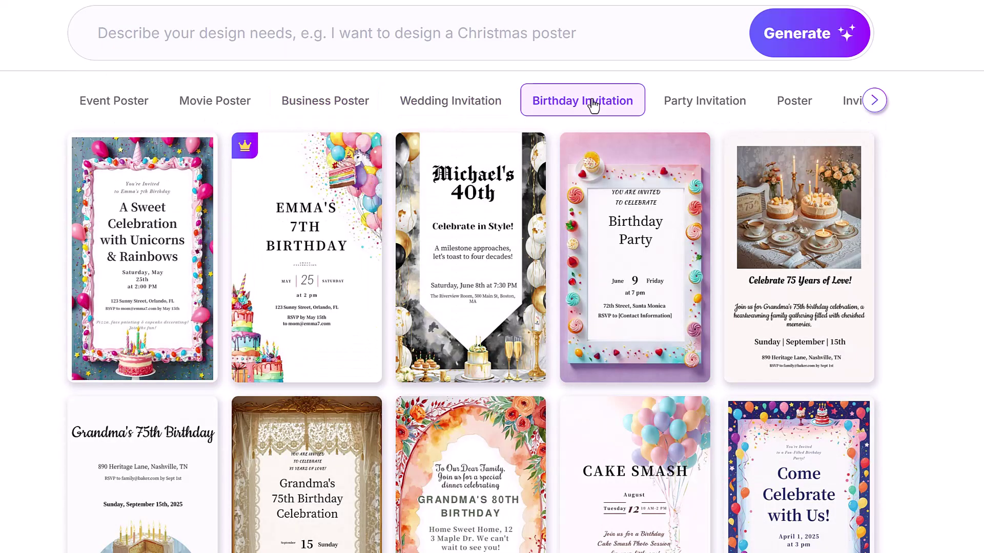
pyautogui.click(716, 101)
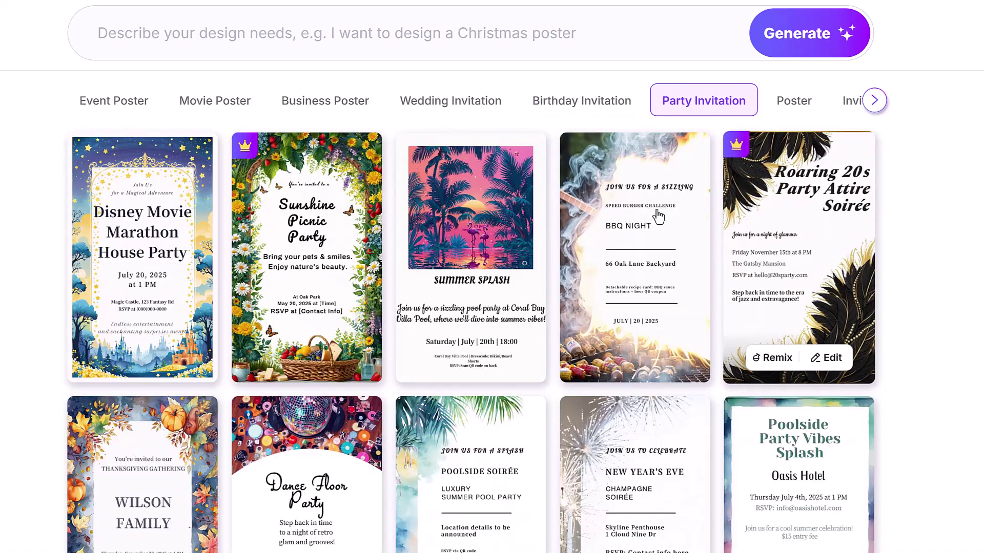
pyautogui.scroll(-9, 602, 226)
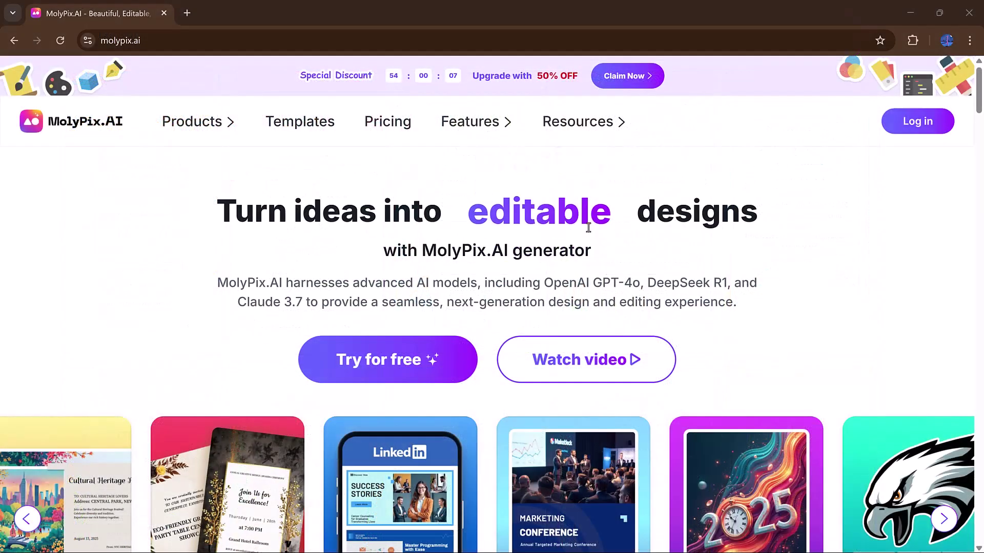
pyautogui.scroll(-3, 441, 284)
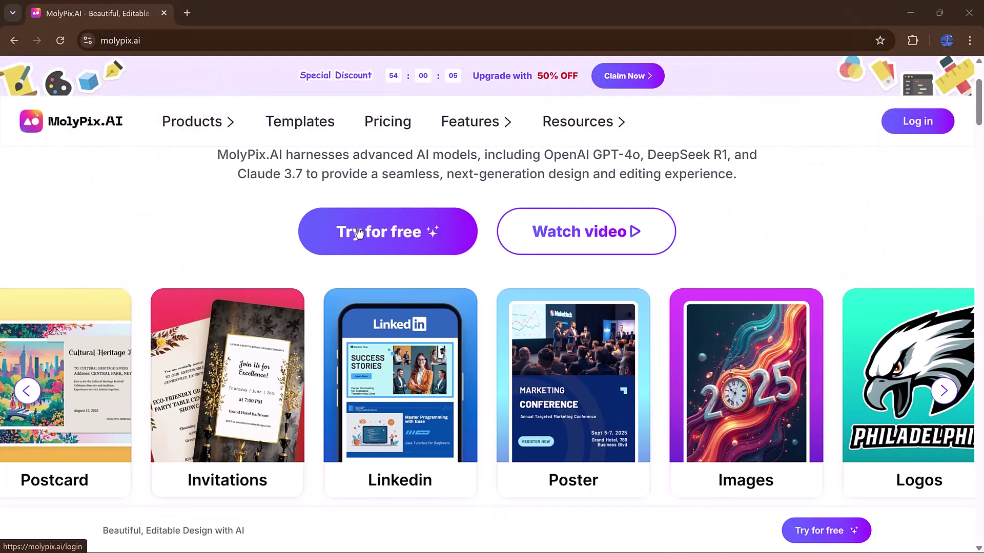
pyautogui.scroll(-3, 228, 362)
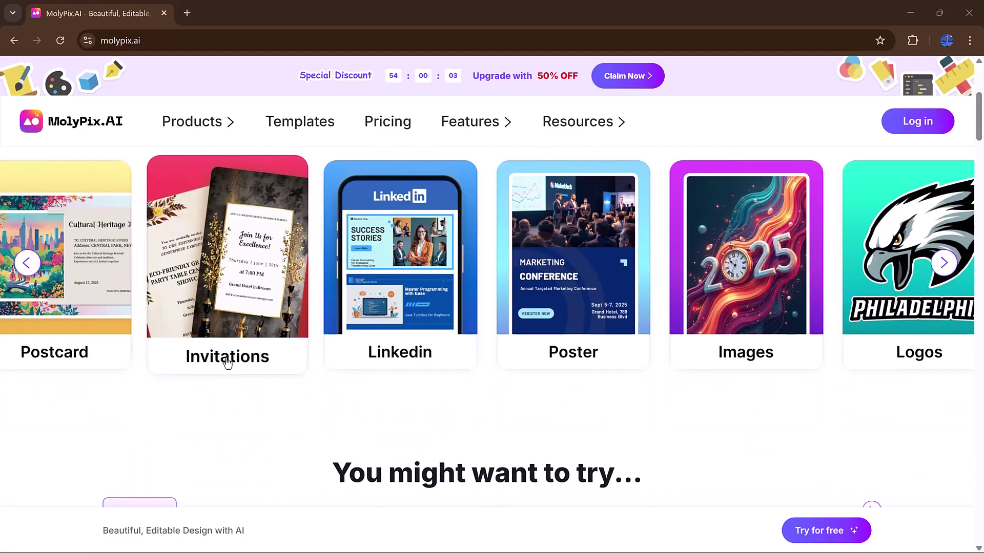
pyautogui.click(946, 269)
pyautogui.scroll(-4, 411, 301)
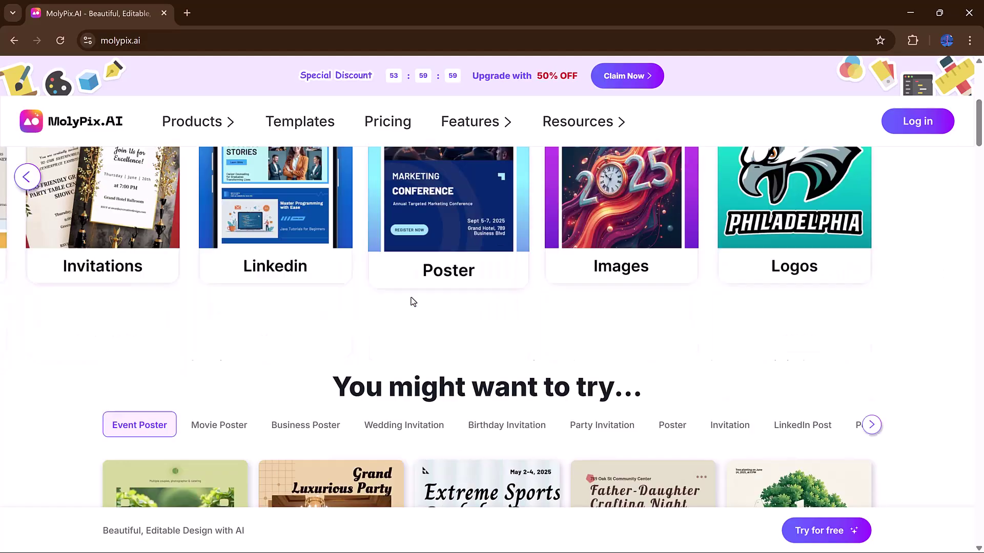
pyautogui.scroll(-5, 413, 301)
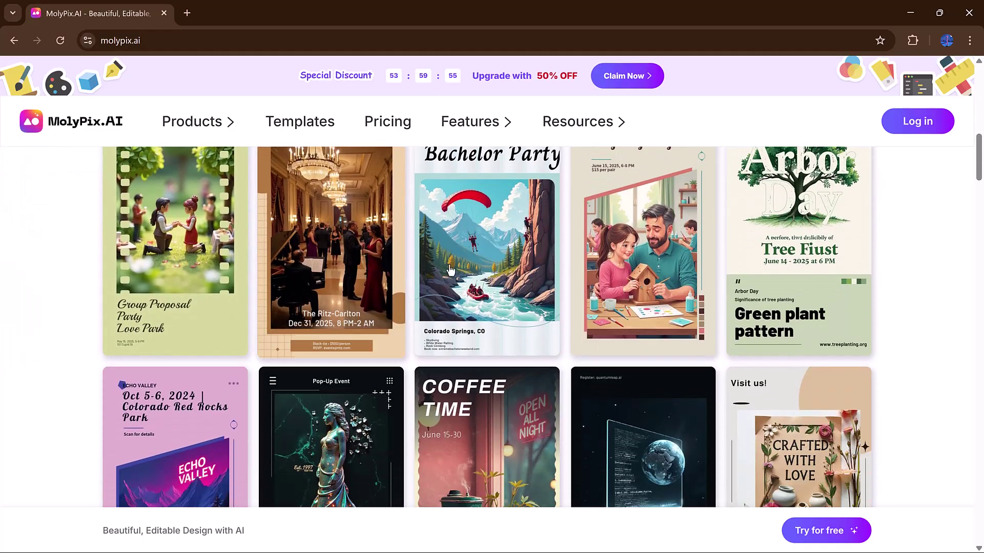
pyautogui.scroll(-5, 685, 272)
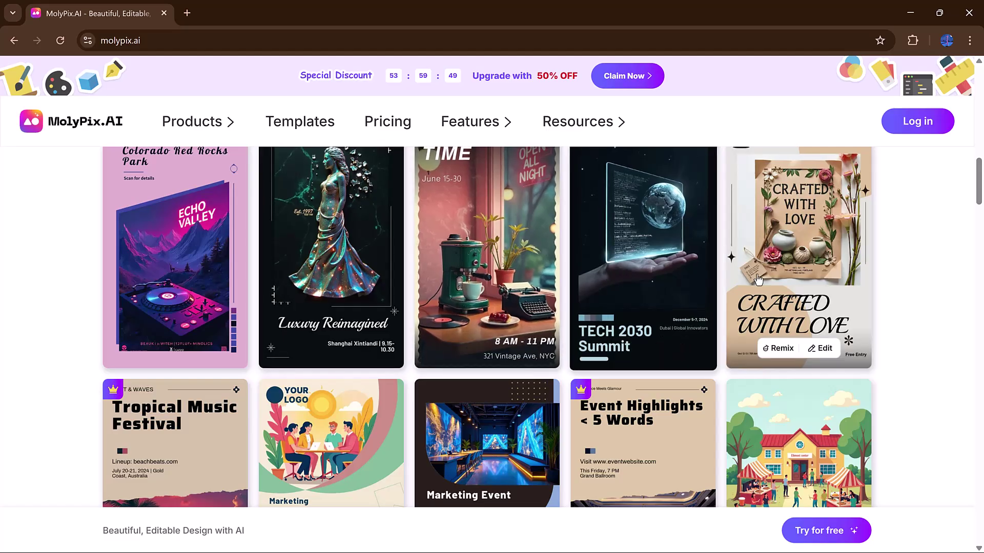
pyautogui.scroll(-1, 759, 279)
pyautogui.scroll(-4, 758, 279)
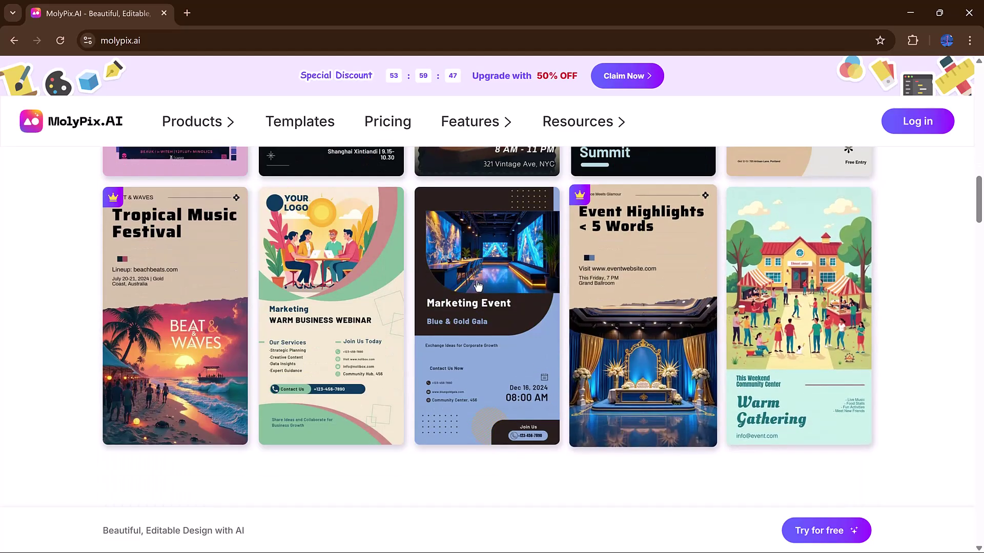
pyautogui.scroll(-5, 211, 281)
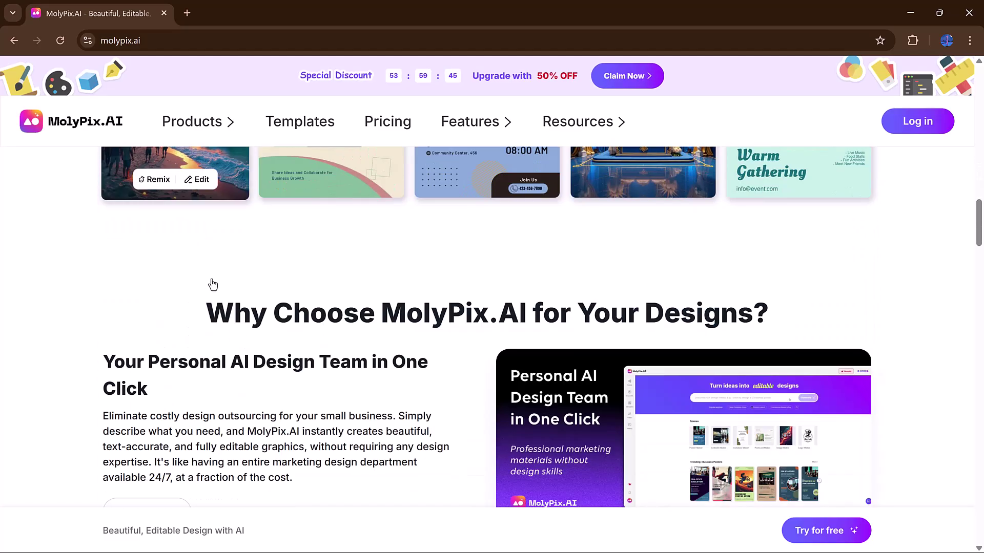
pyautogui.scroll(-3, 214, 283)
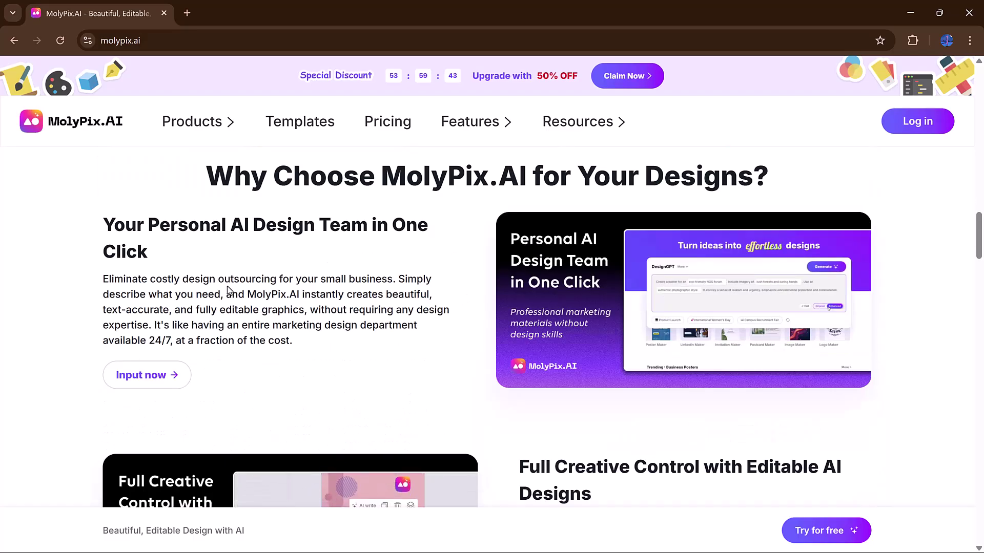
pyautogui.scroll(-4, 475, 289)
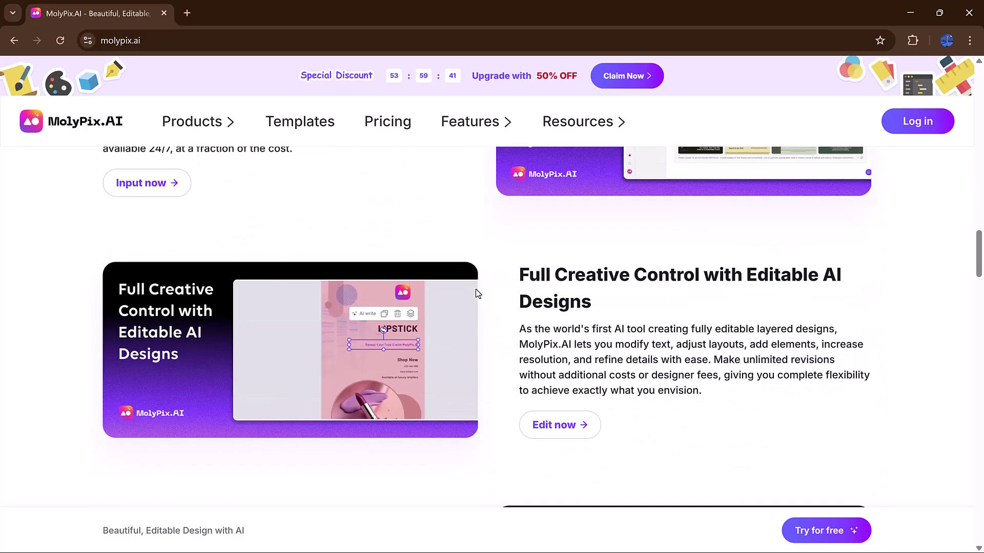
pyautogui.scroll(-3, 470, 297)
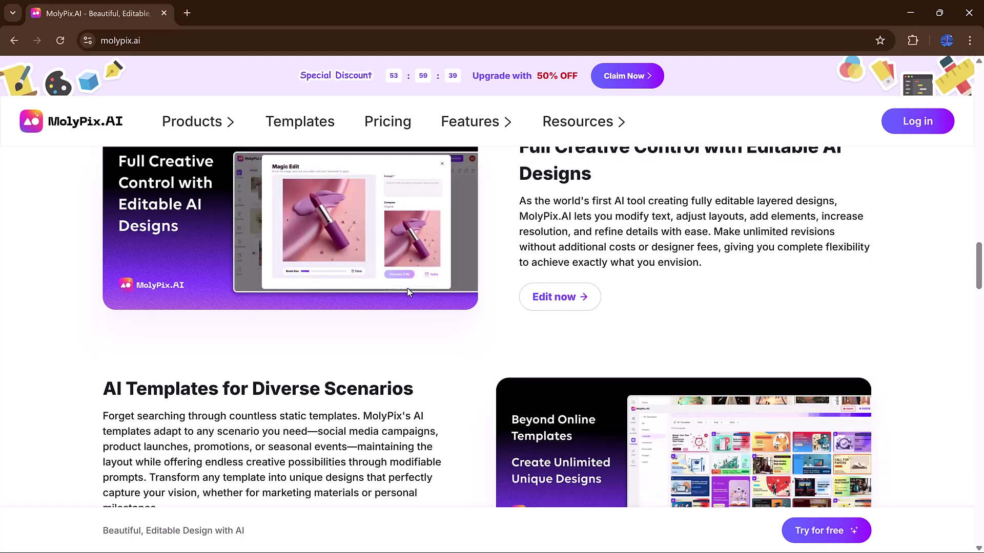
pyautogui.scroll(-3, 457, 295)
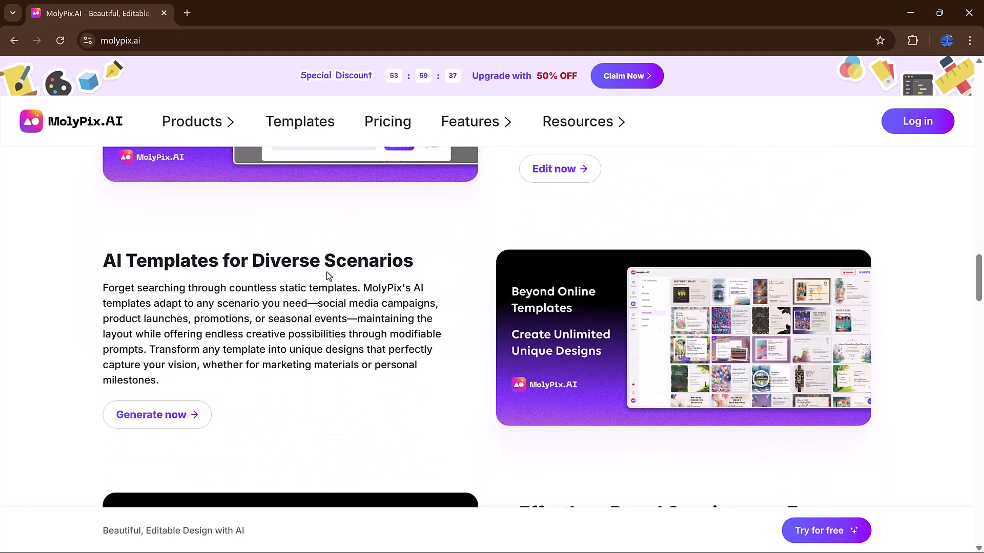
pyautogui.scroll(-4, 400, 281)
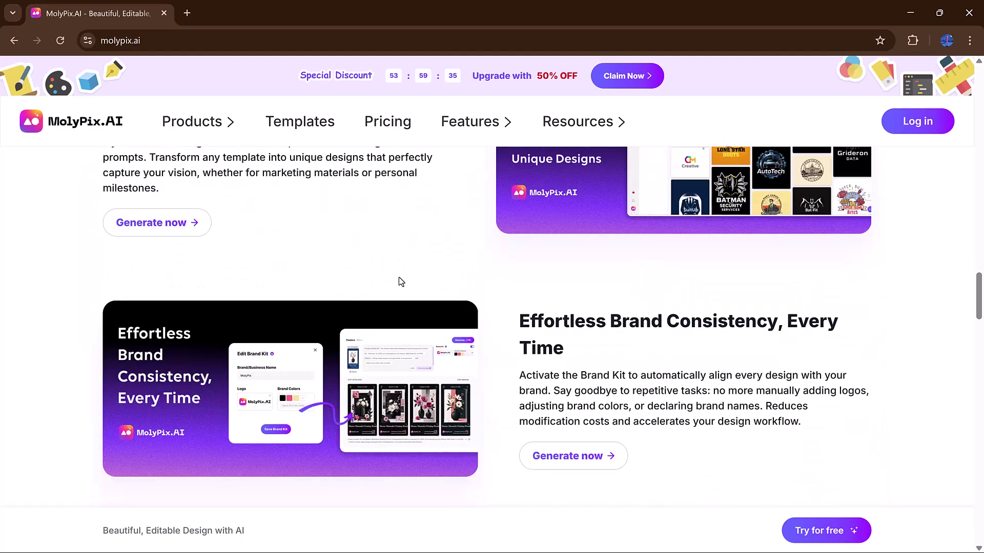
pyautogui.scroll(-3, 400, 281)
pyautogui.scroll(-5, 399, 281)
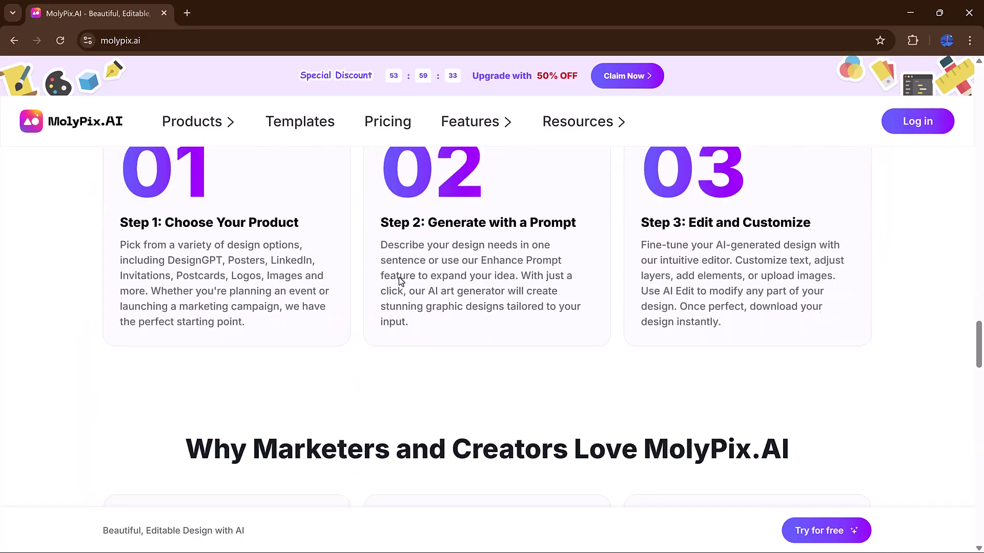
pyautogui.scroll(-10, 401, 280)
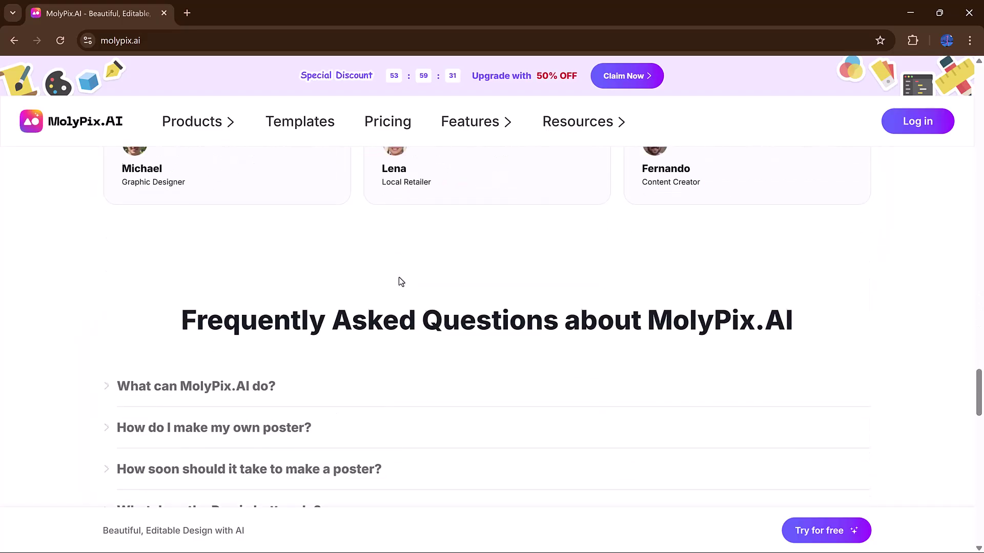
pyautogui.scroll(-5, 398, 281)
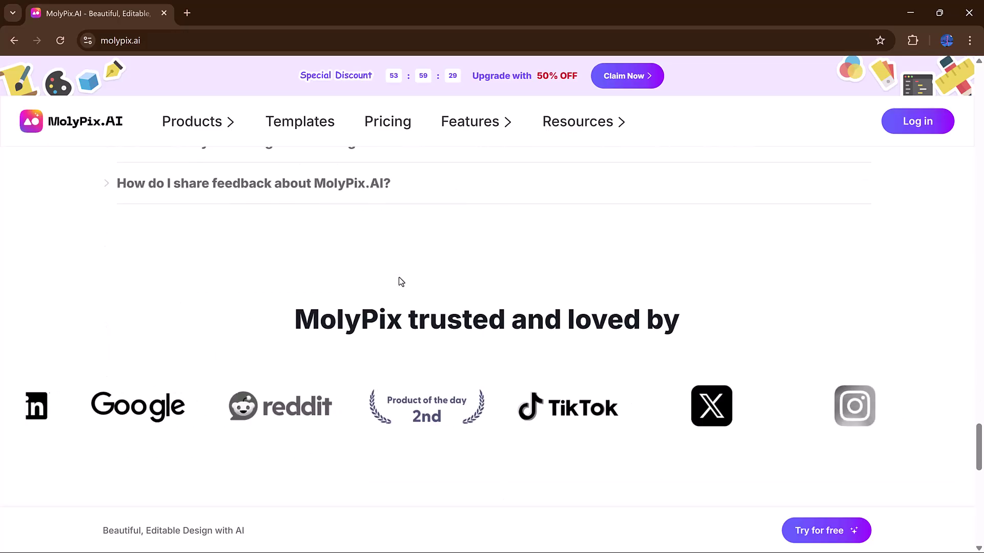
pyautogui.scroll(5, 399, 280)
pyautogui.scroll(10, 399, 277)
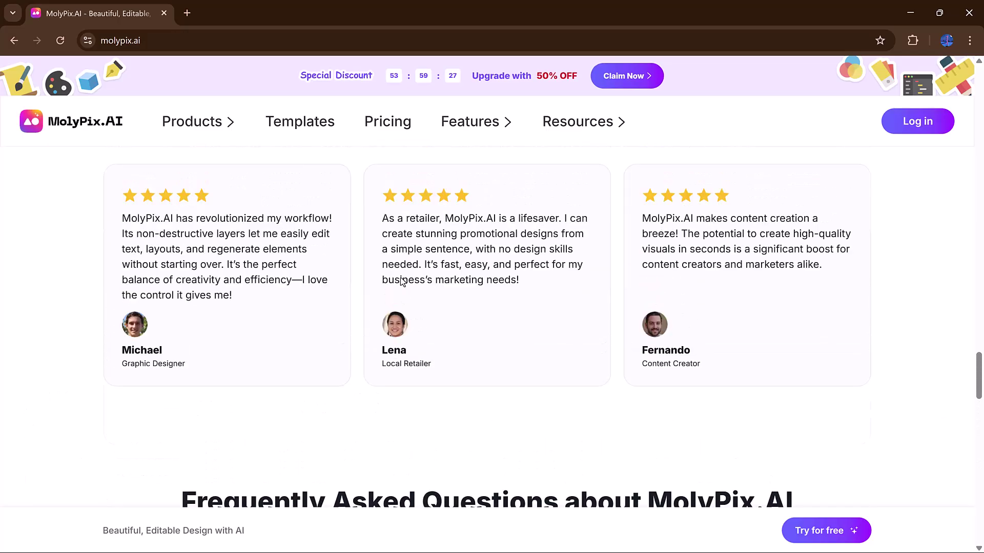
pyautogui.scroll(10, 401, 277)
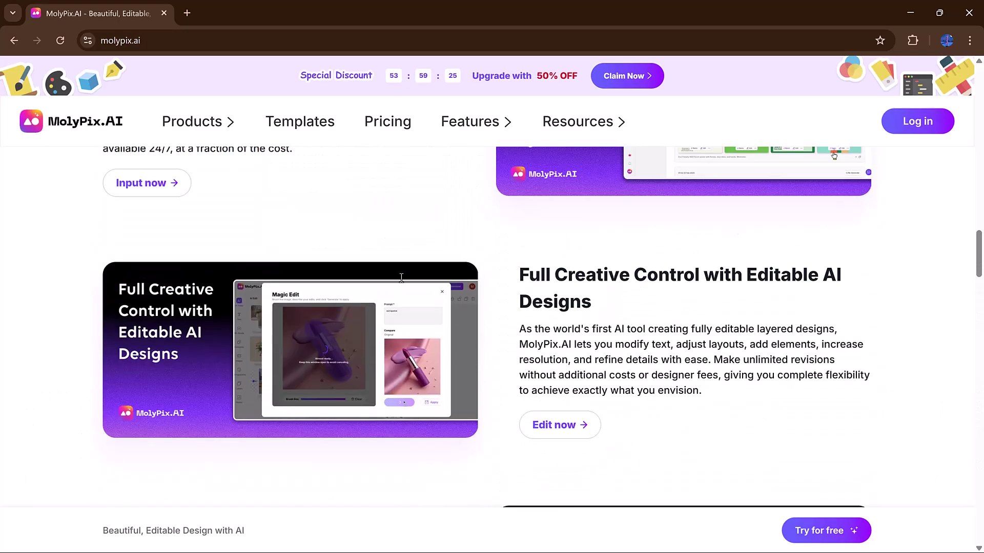
pyautogui.scroll(10, 402, 282)
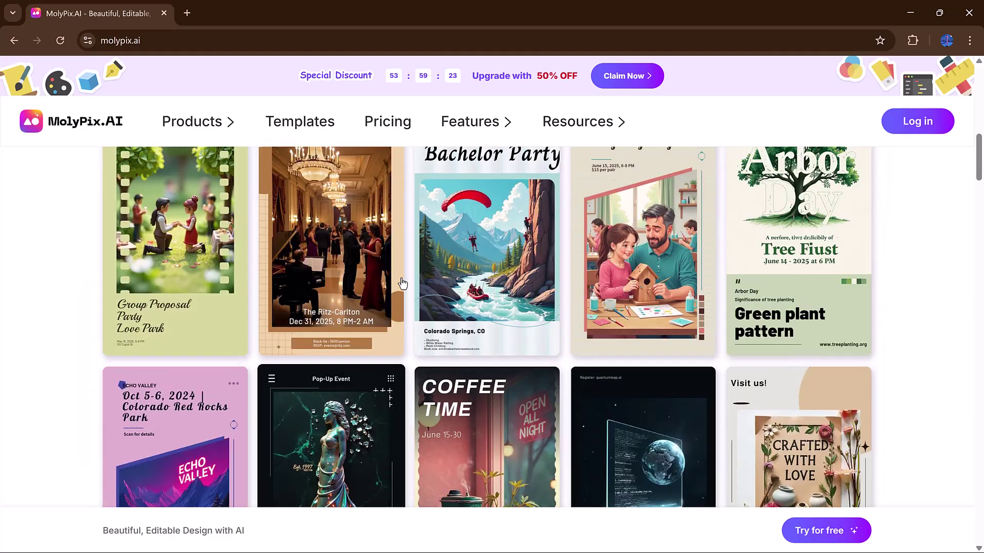
pyautogui.scroll(10, 403, 283)
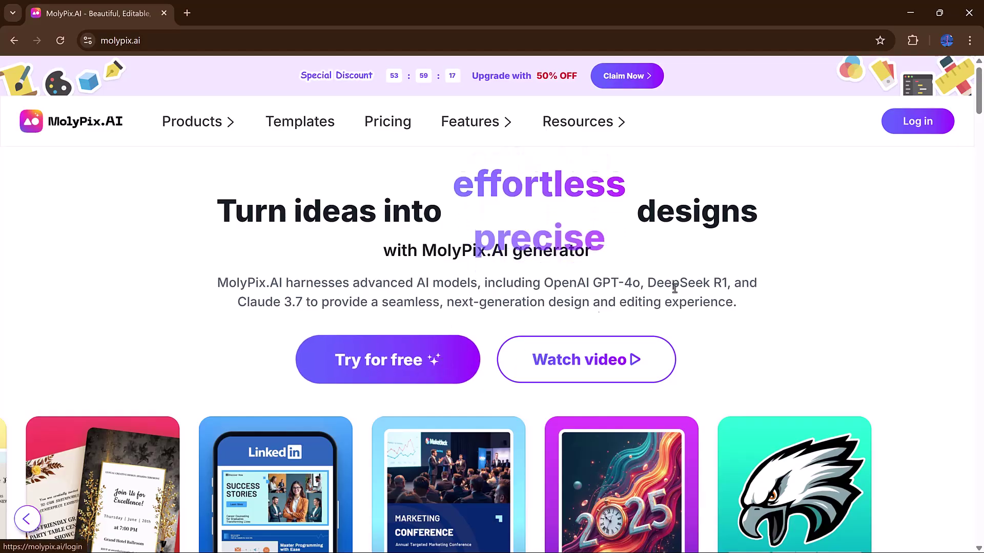
# Step: Sign in with a Google account and skip the welcome tour to reach the DesignGPT prompt
pyautogui.click(902, 130)
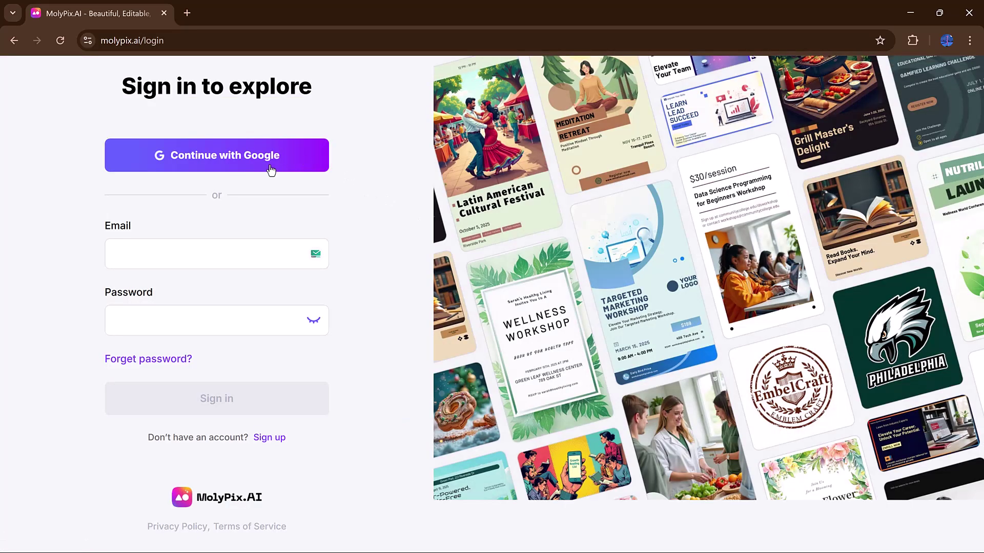
pyautogui.click(271, 170)
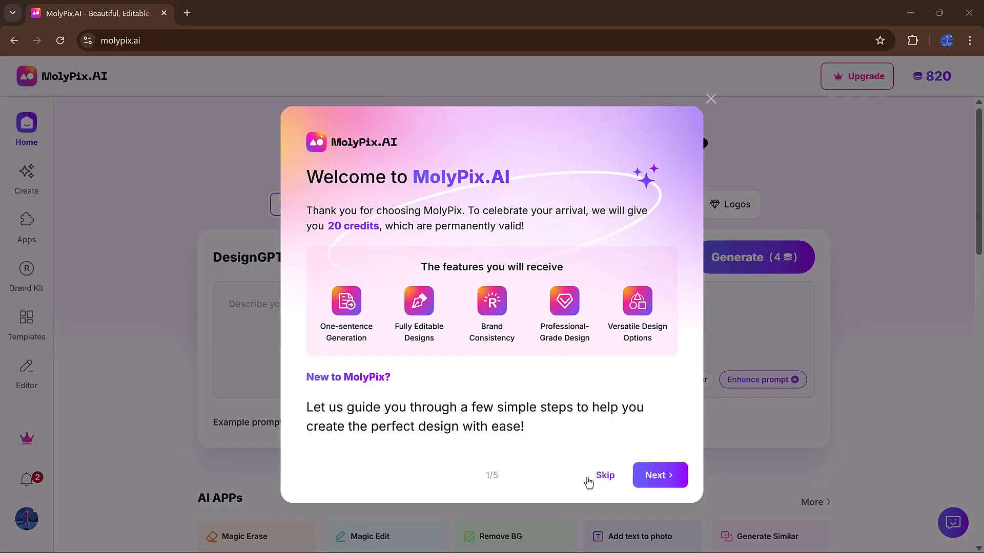
pyautogui.click(603, 475)
pyautogui.click(585, 369)
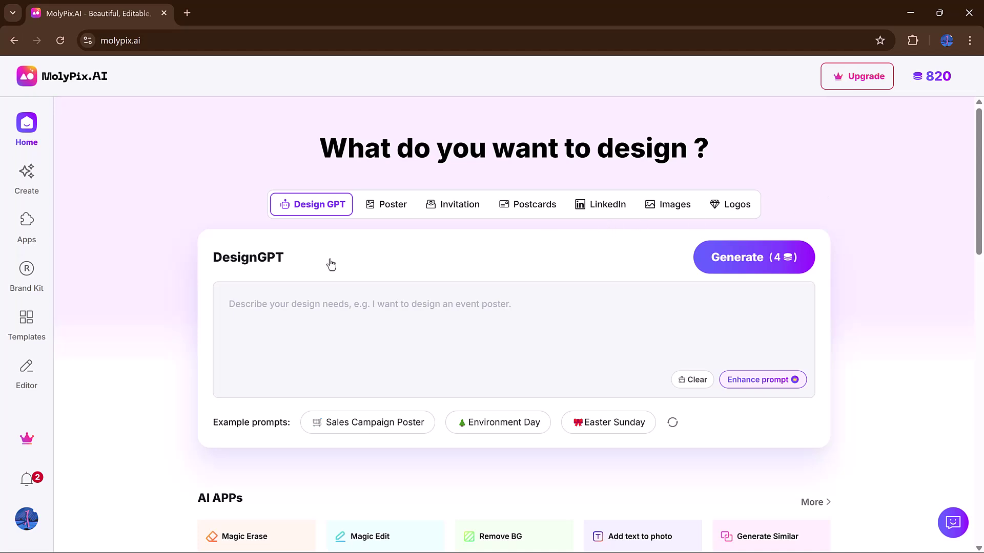
# Step: Scroll through the event poster templates and reveal further categories up to Logo
pyautogui.scroll(-4, 826, 315)
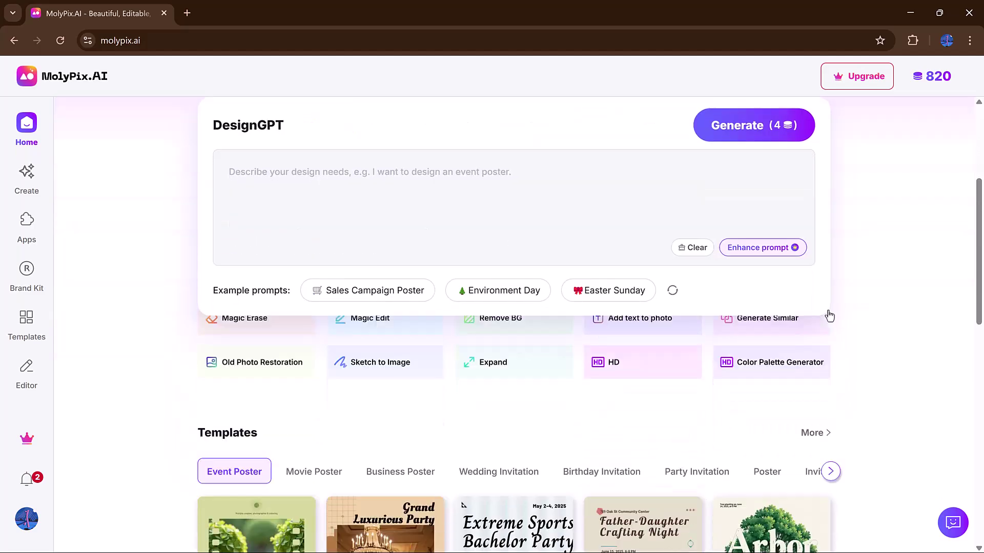
pyautogui.scroll(-2, 830, 316)
pyautogui.scroll(-2, 610, 341)
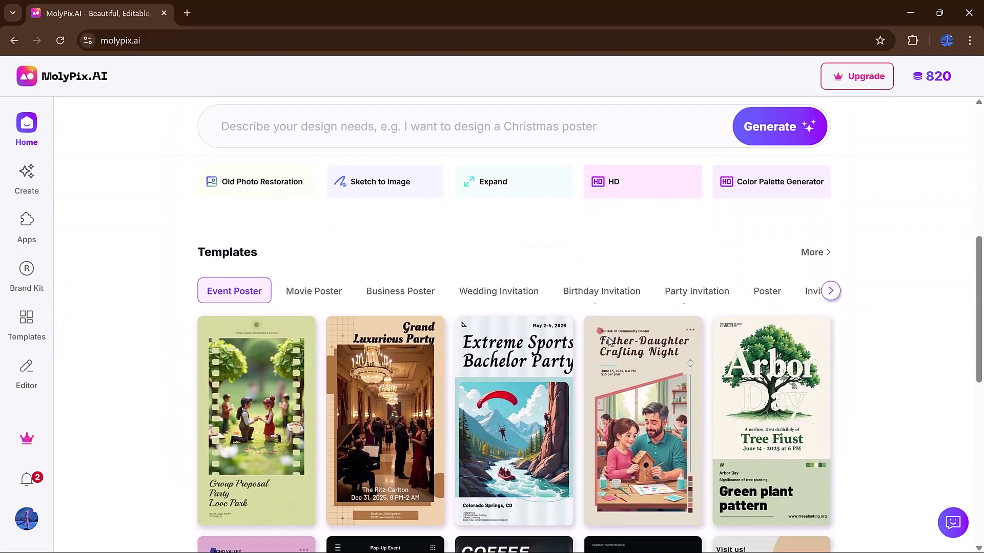
pyautogui.scroll(-3, 471, 348)
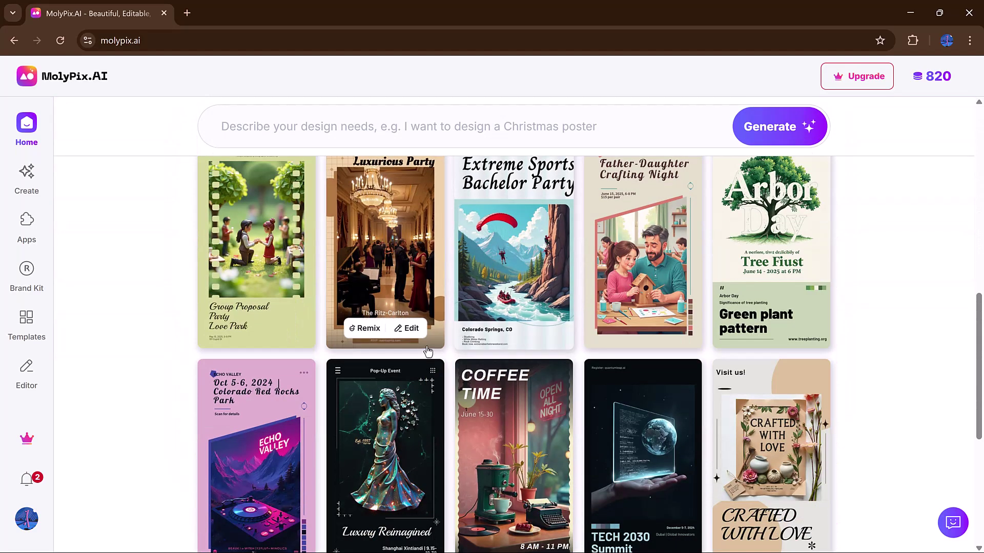
pyautogui.scroll(-6, 410, 349)
pyautogui.scroll(-1, 428, 351)
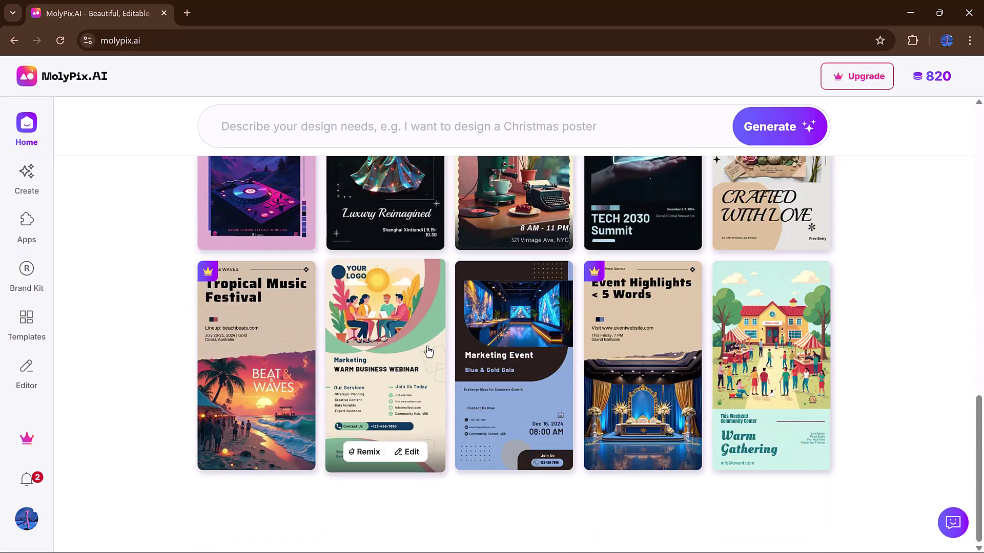
pyautogui.scroll(11, 428, 350)
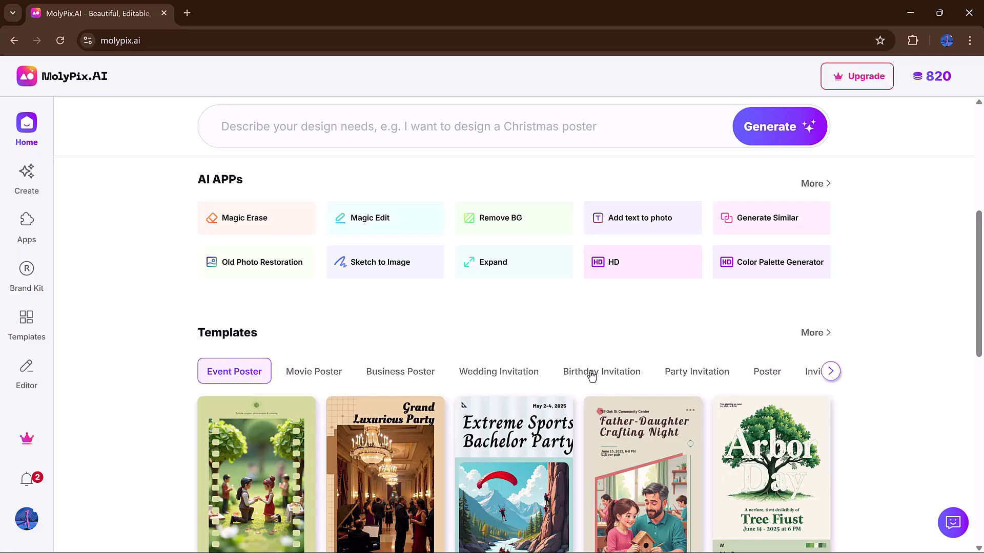
pyautogui.click(829, 373)
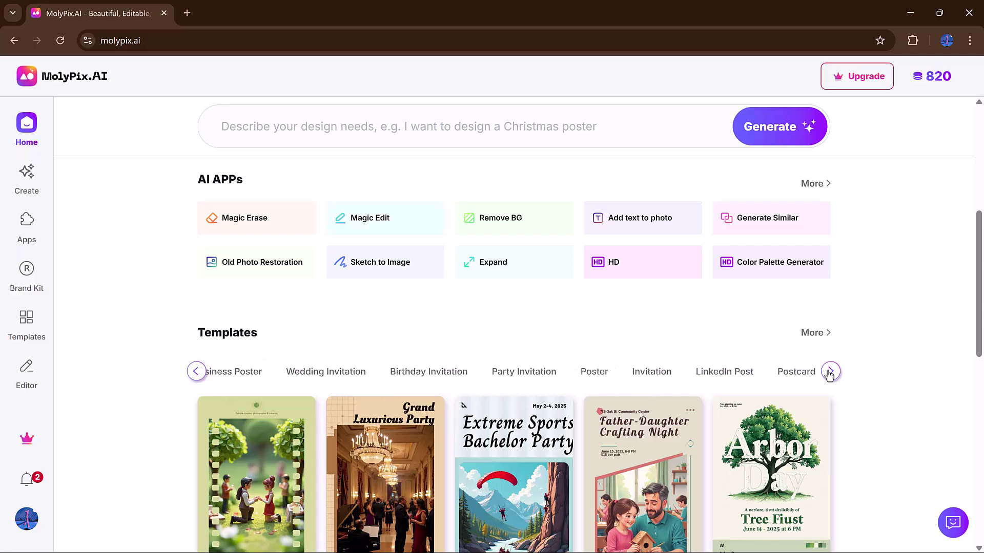
pyautogui.scroll(5, 437, 350)
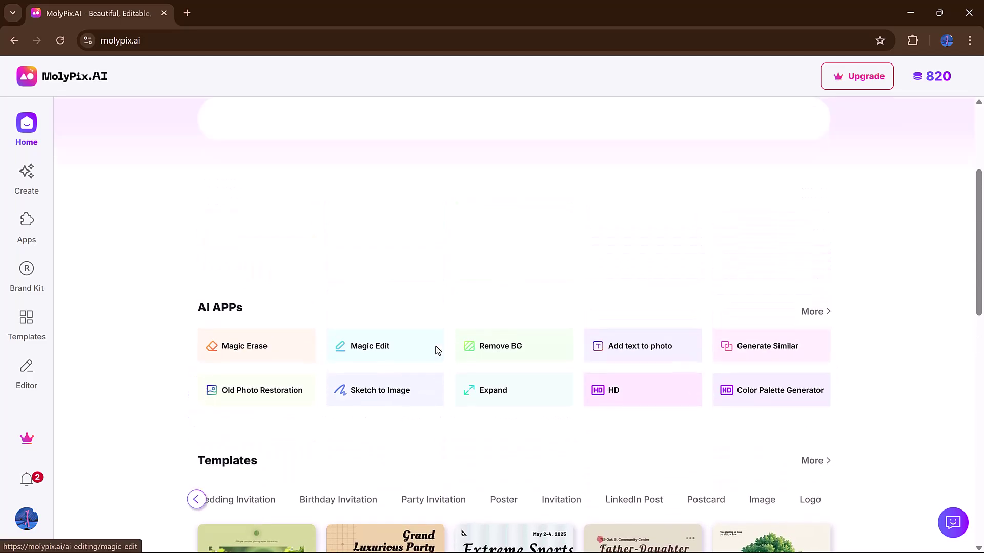
# Step: Enter 'Create a birthday poster card for 7 years old kid' and enhance it into a detailed prompt
pyautogui.scroll(1, 424, 318)
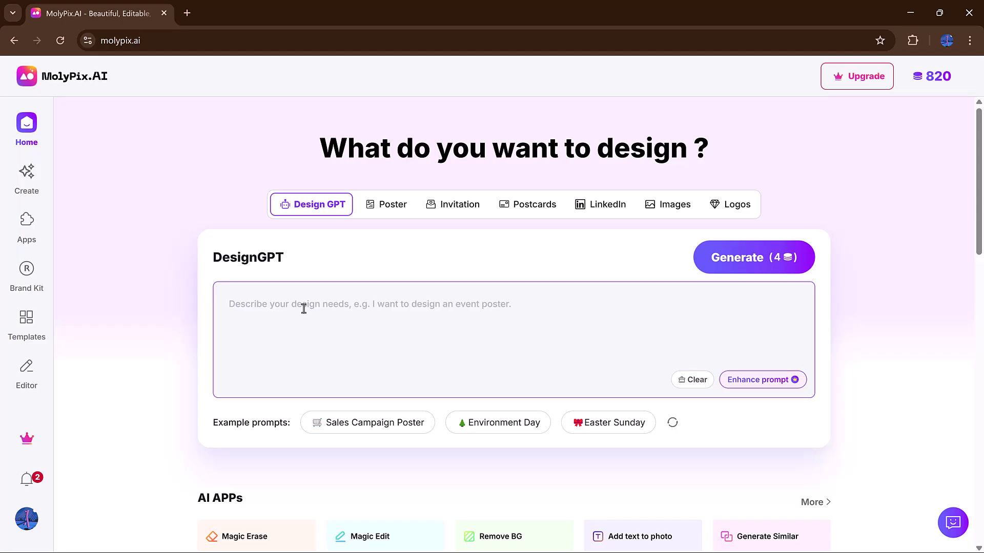
pyautogui.click(303, 308)
pyautogui.write('card for 7 years old kid')
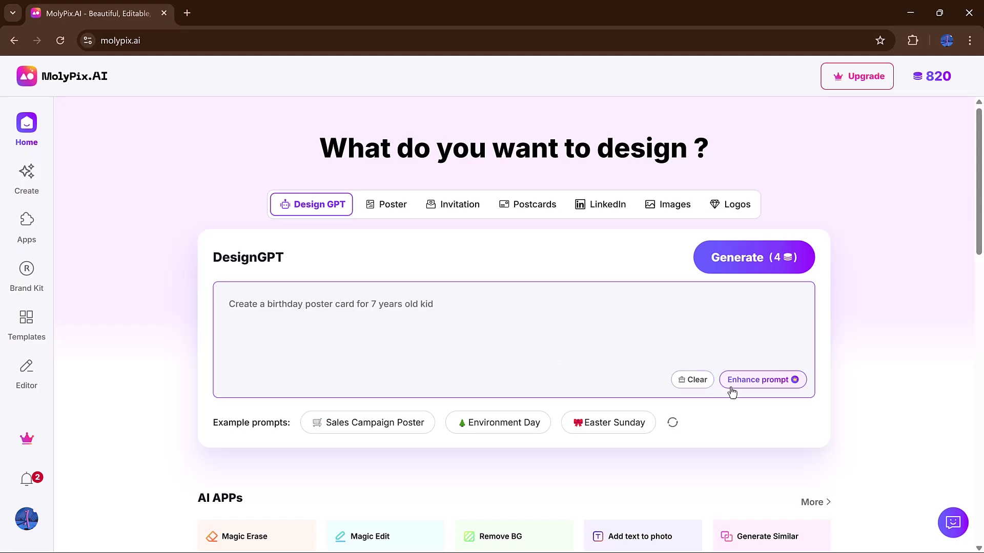
pyautogui.click(756, 389)
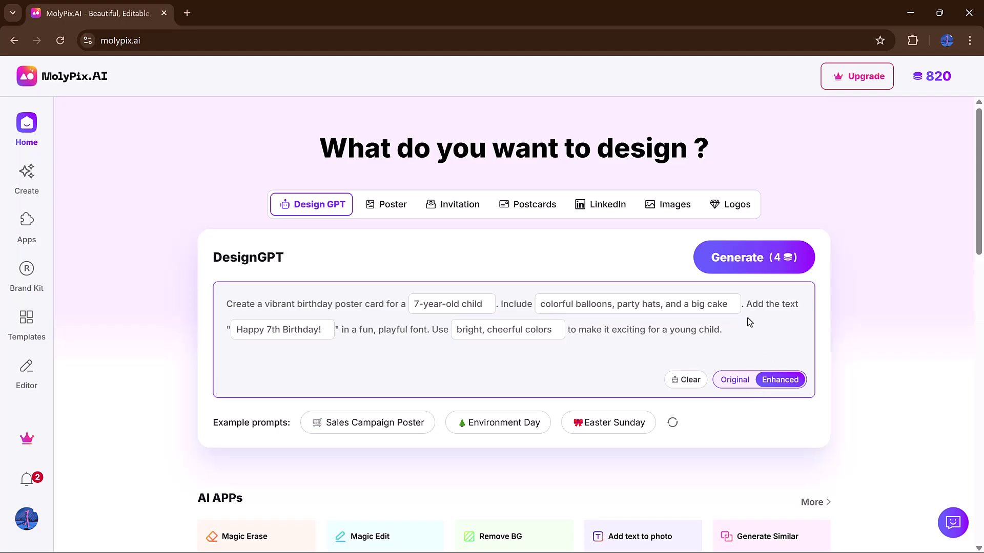
# Step: Generate four 'Happy 7th Birthday!' poster designs from the enhanced prompt
pyautogui.click(744, 270)
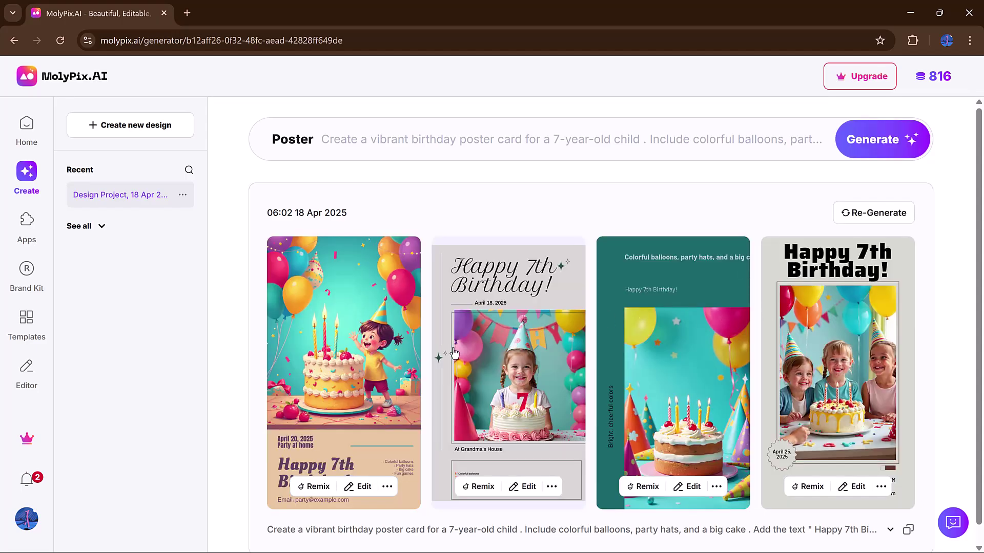
pyautogui.scroll(-1, 829, 338)
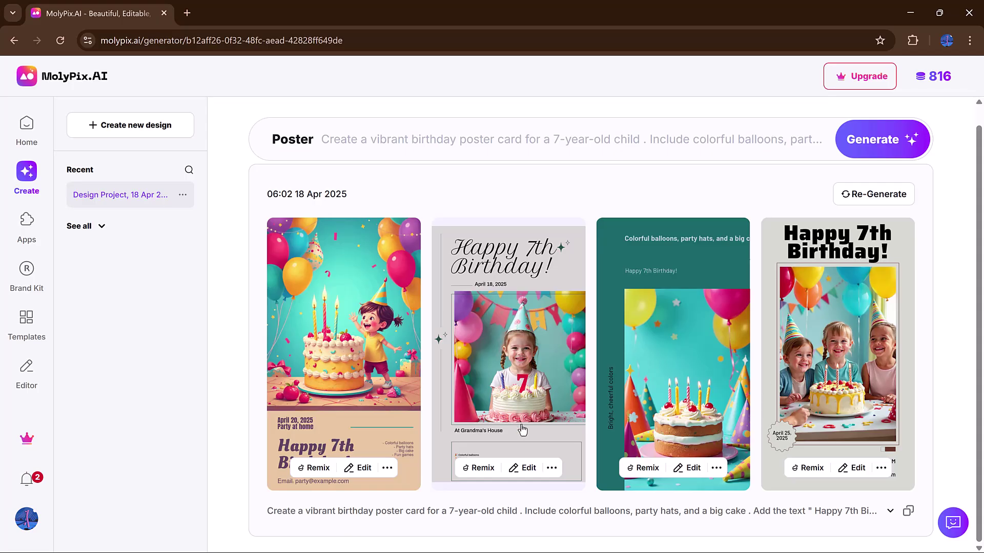
# Step: Open the first poster for editing and change the date's day to 15 (April 15, 2025)
pyautogui.click(363, 469)
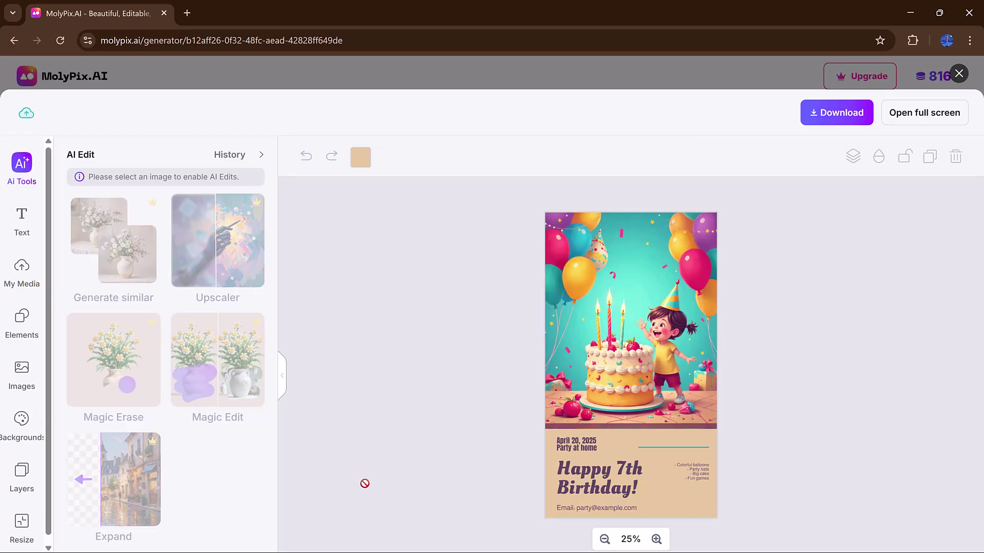
pyautogui.click(617, 337)
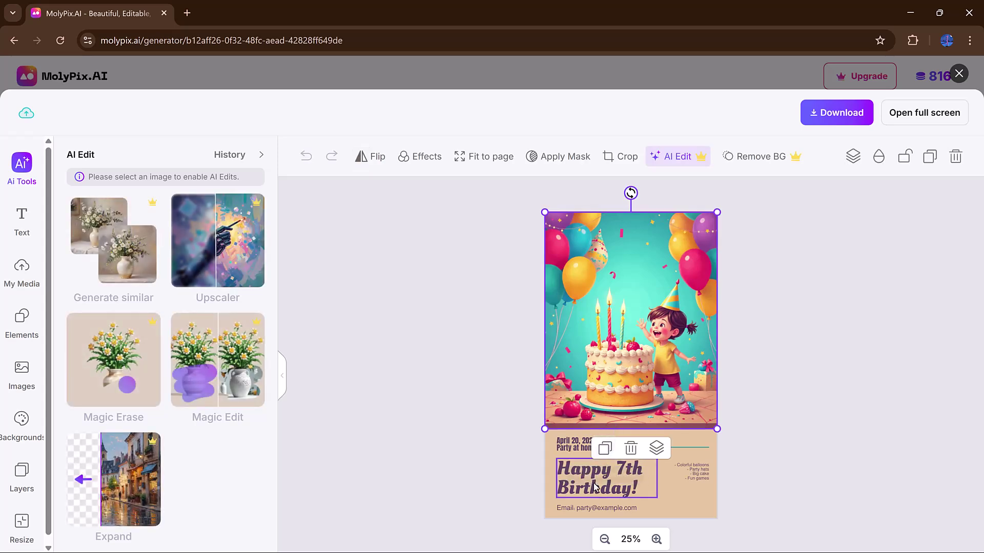
pyautogui.click(609, 468)
pyautogui.click(576, 442)
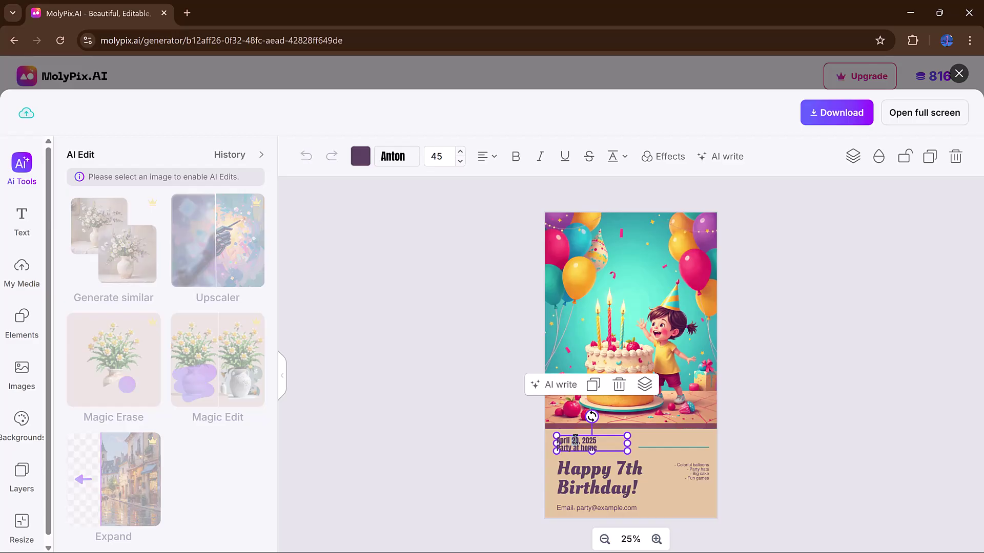
pyautogui.doubleClick(575, 441)
pyautogui.write('15')
# Step: Recolour the Happy 7th Birthday heading dark grey
pyautogui.click(597, 474)
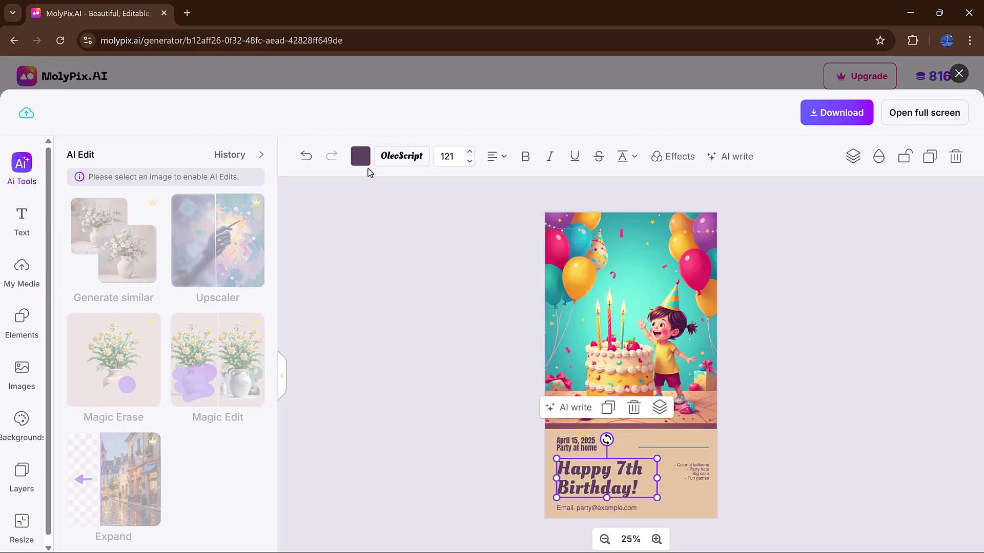
pyautogui.click(361, 160)
pyautogui.click(386, 366)
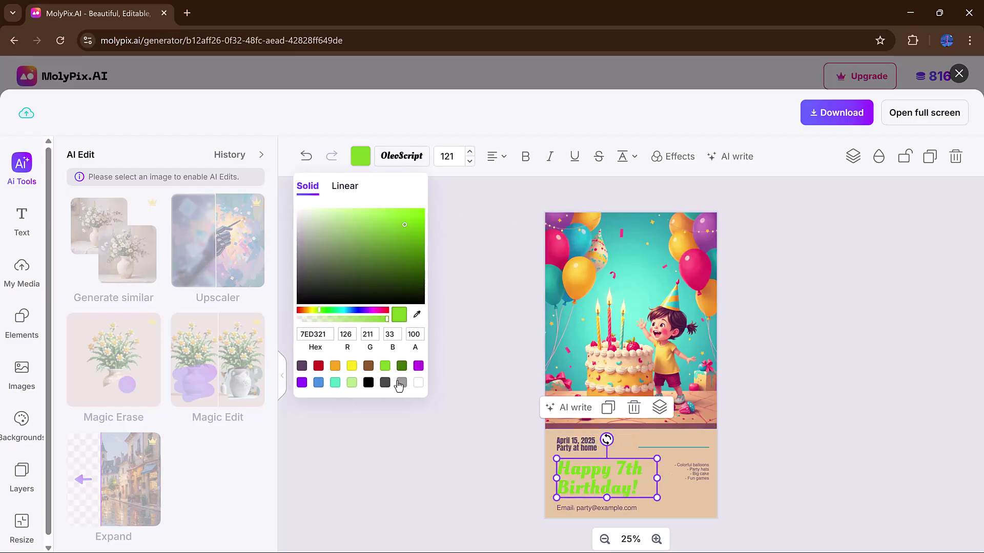
pyautogui.click(401, 384)
pyautogui.click(386, 384)
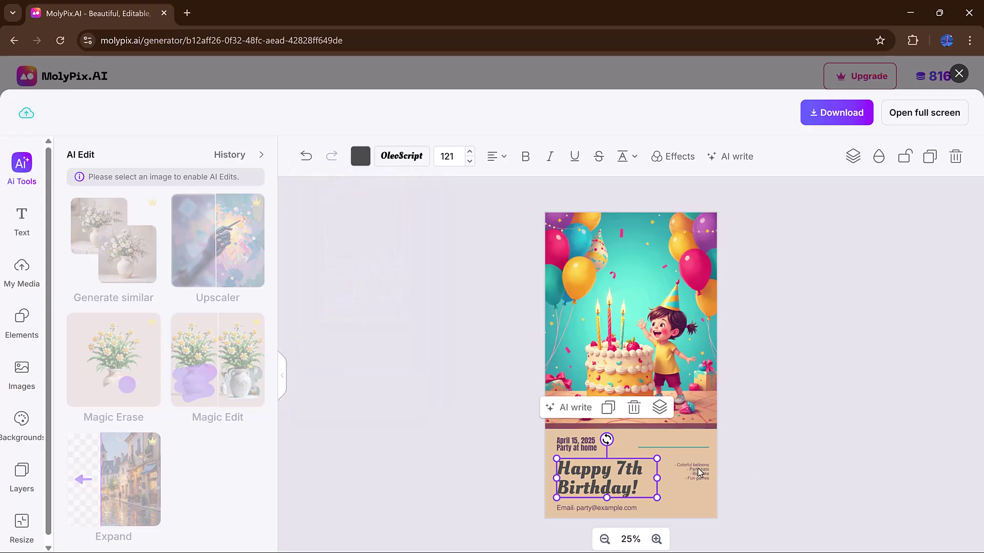
# Step: Delete the e-mail line and enlarge the heading to size 167
pyautogui.click(608, 508)
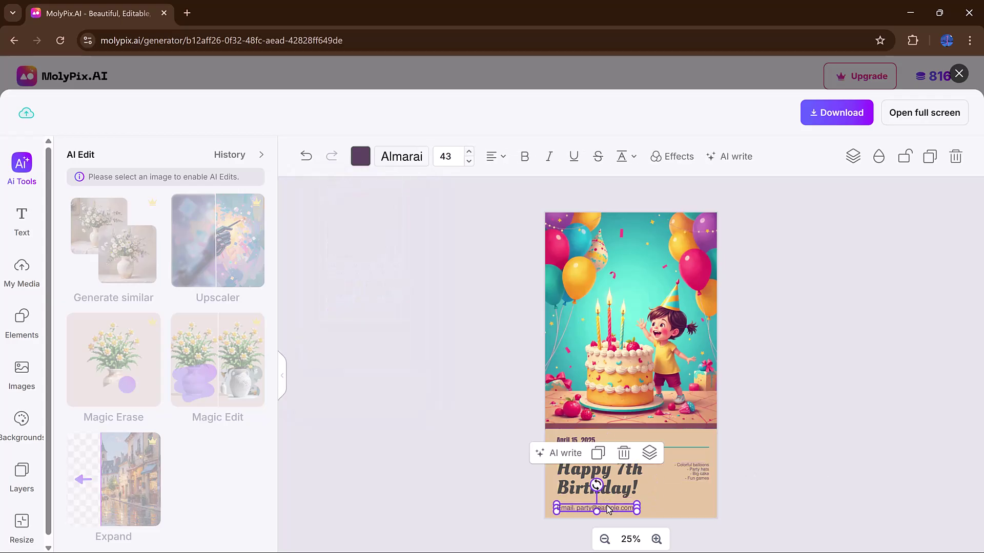
pyautogui.click(619, 515)
pyautogui.click(627, 512)
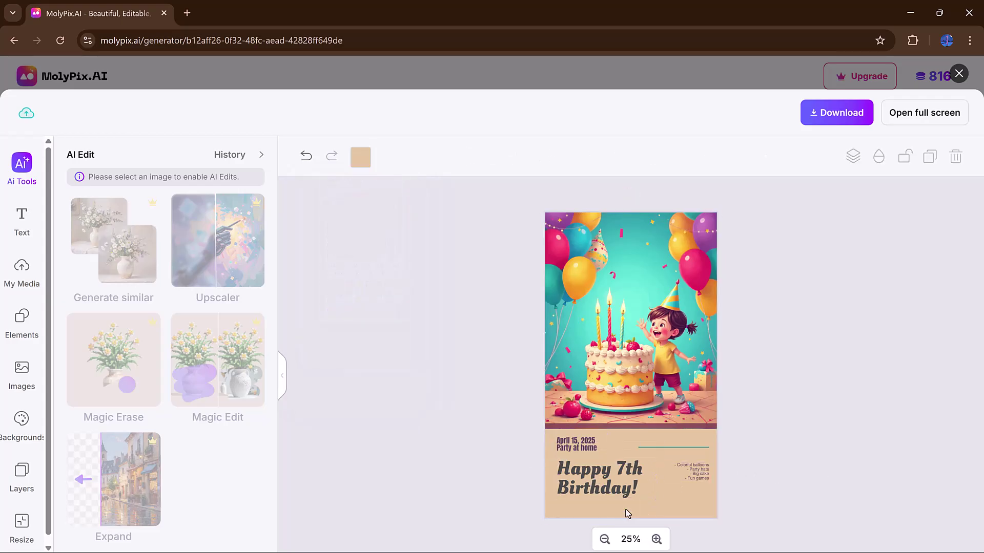
pyautogui.click(614, 487)
pyautogui.moveTo(656, 497); pyautogui.dragTo(637, 487)
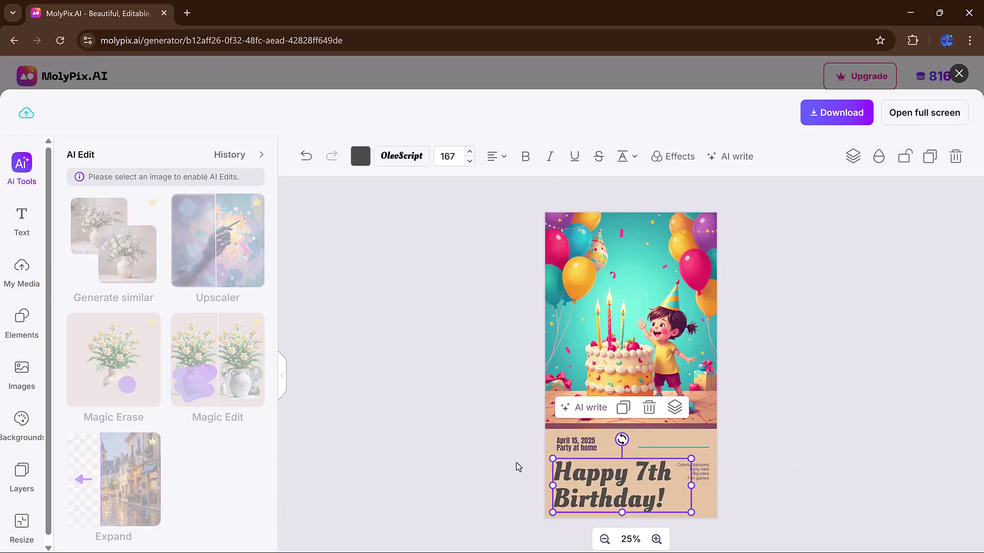
pyautogui.click(518, 466)
pyautogui.click(585, 356)
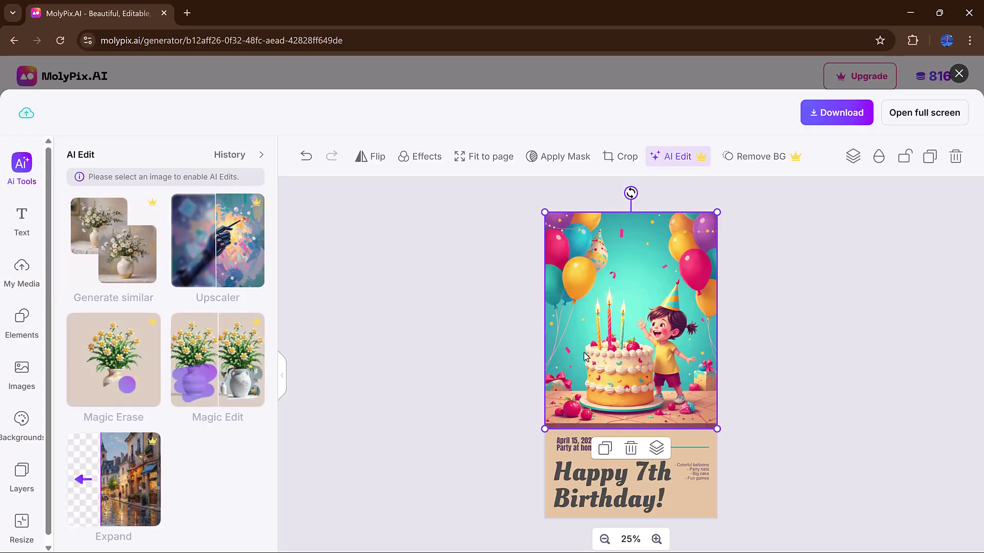
pyautogui.moveTo(547, 214)
pyautogui.mouseDown()
pyautogui.moveTo(573, 243)
pyautogui.moveTo(539, 219)
pyautogui.moveTo(543, 212)
pyautogui.mouseUp()
pyautogui.moveTo(630, 193)
pyautogui.mouseDown()
pyautogui.moveTo(697, 223)
pyautogui.moveTo(631, 194)
pyautogui.mouseUp()
pyautogui.click(125, 261)
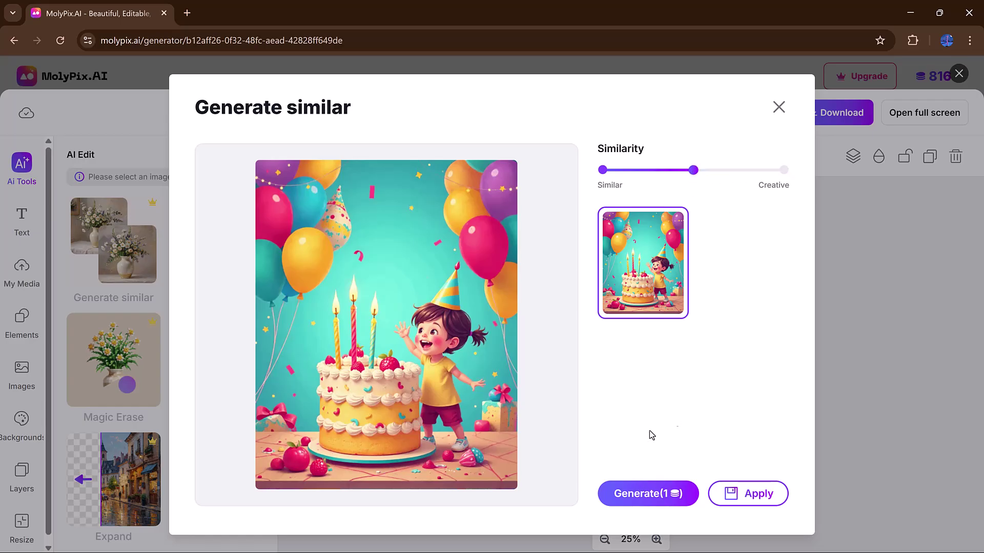
pyautogui.click(639, 492)
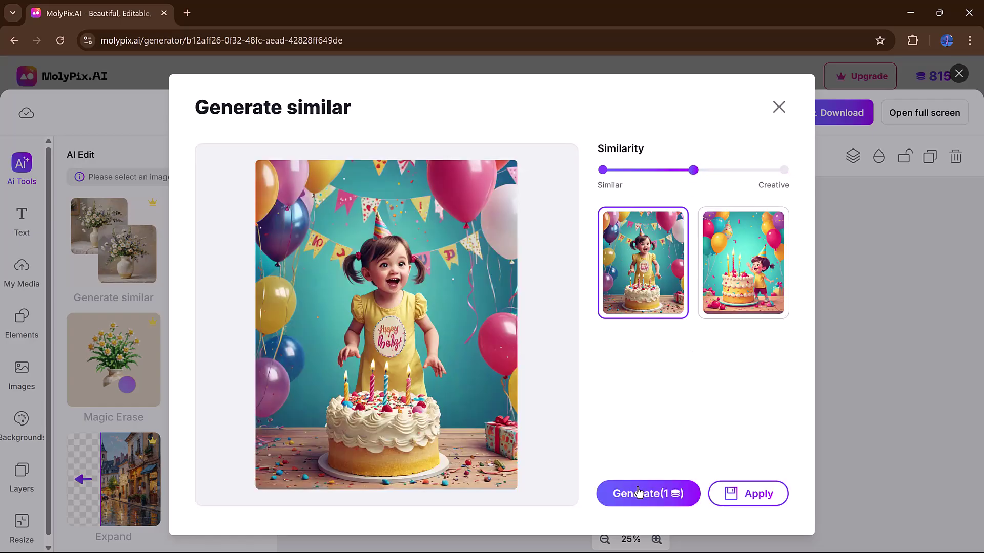
pyautogui.click(754, 494)
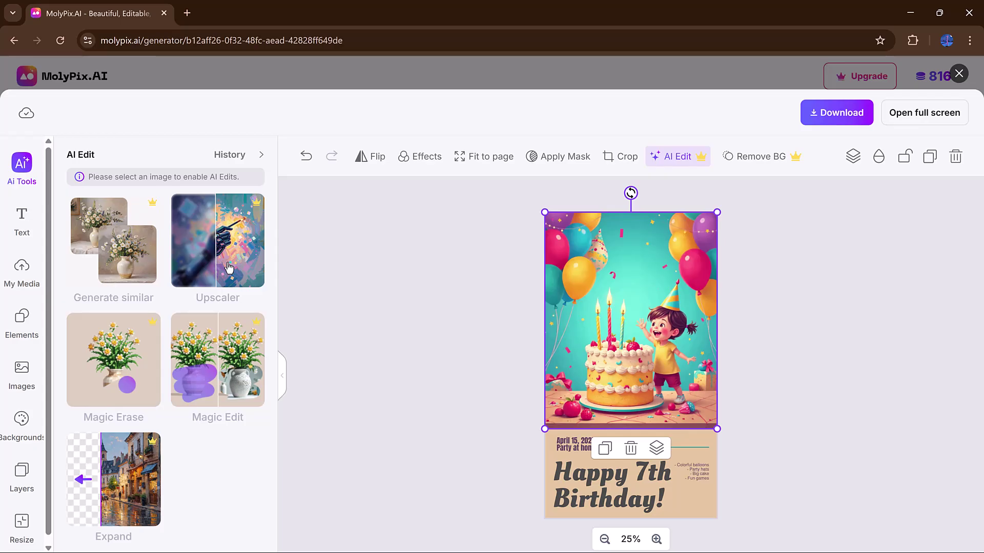
# Step: Magic Erase the left candles with a larger brush and apply the regenerated image to the poster
pyautogui.click(121, 366)
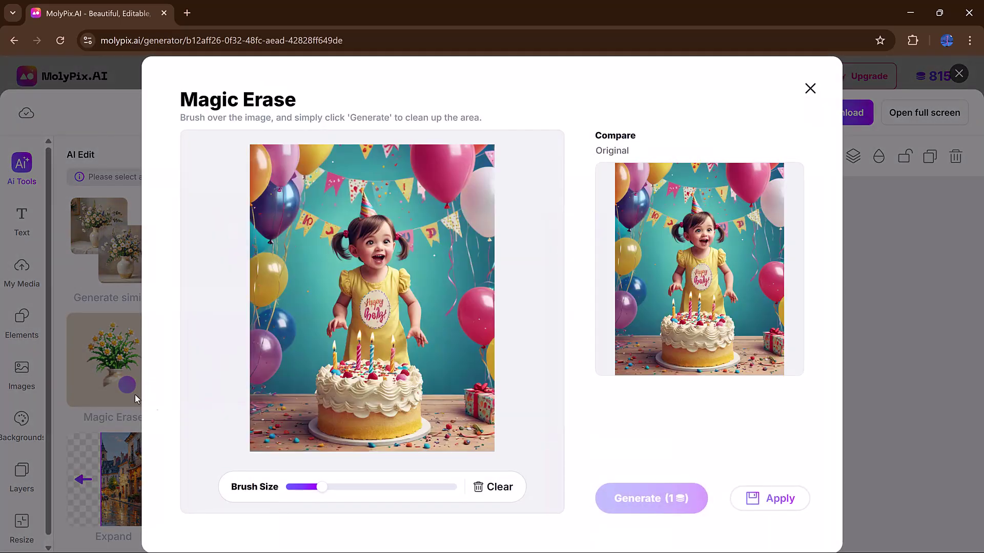
pyautogui.moveTo(322, 487); pyautogui.dragTo(336, 486)
pyautogui.moveTo(334, 354)
pyautogui.mouseDown()
pyautogui.moveTo(348, 369)
pyautogui.moveTo(391, 345)
pyautogui.mouseUp()
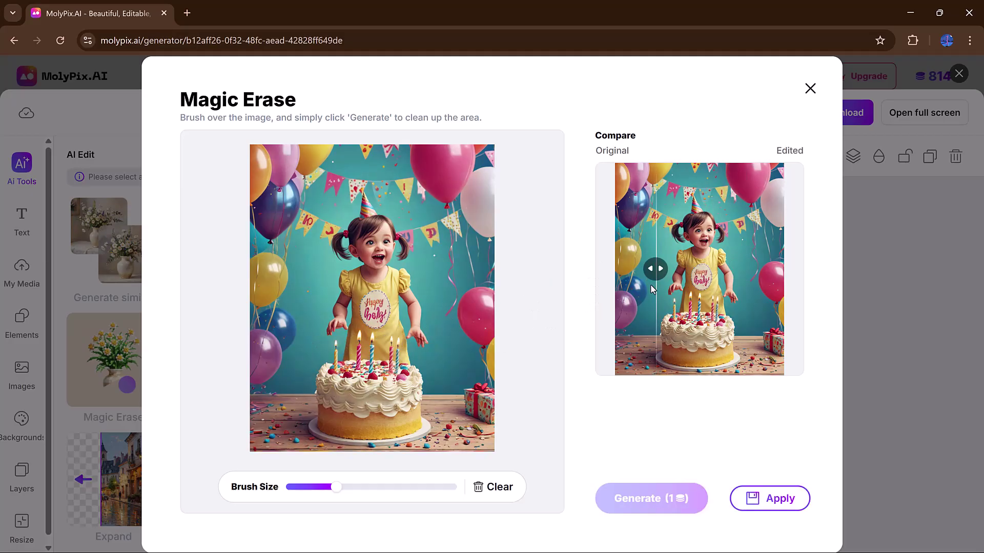
pyautogui.click(761, 512)
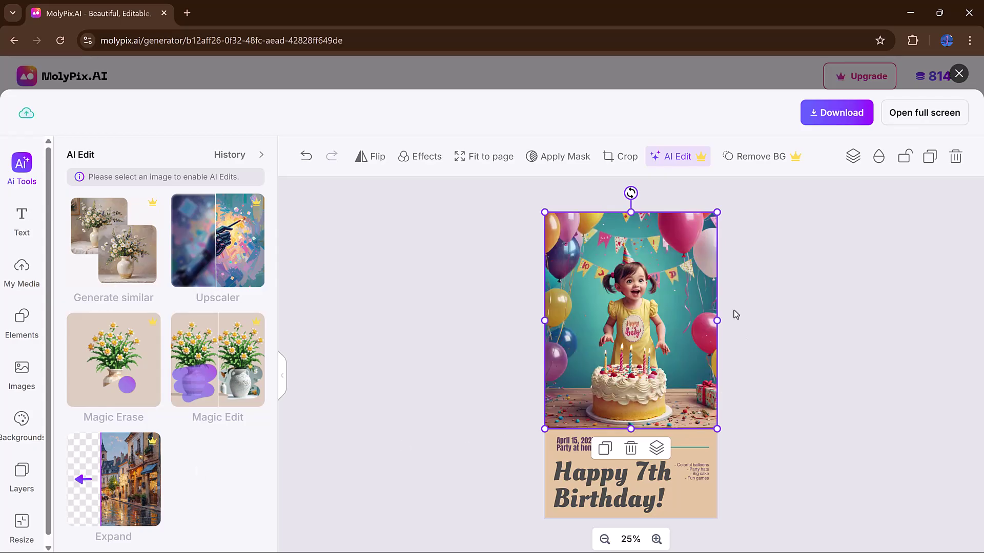
# Step: Download the birthday poster, then generate invitations from the enhanced prompt 'Create a invitation posters for annual function'
pyautogui.click(826, 122)
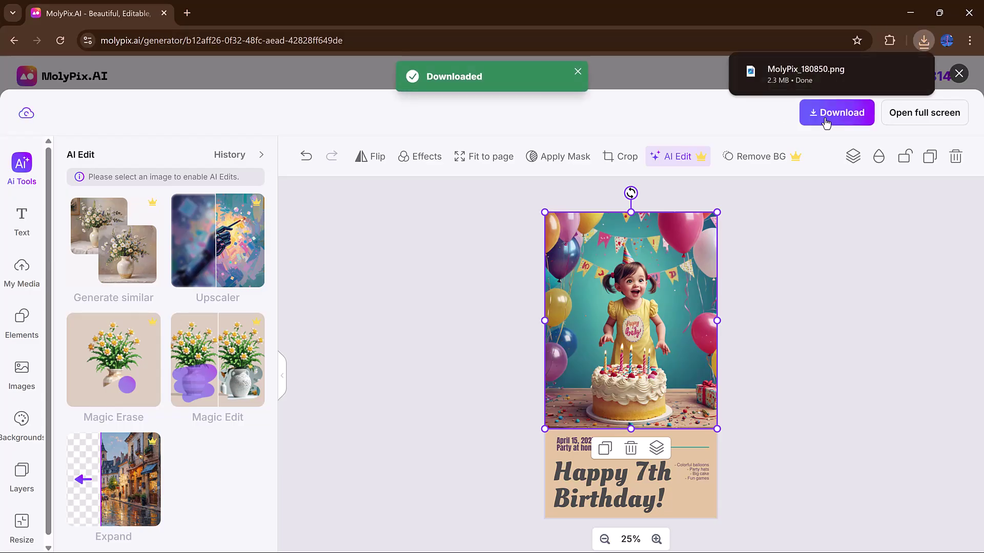
pyautogui.press('Escape')
pyautogui.click(402, 200)
pyautogui.write('Create ')
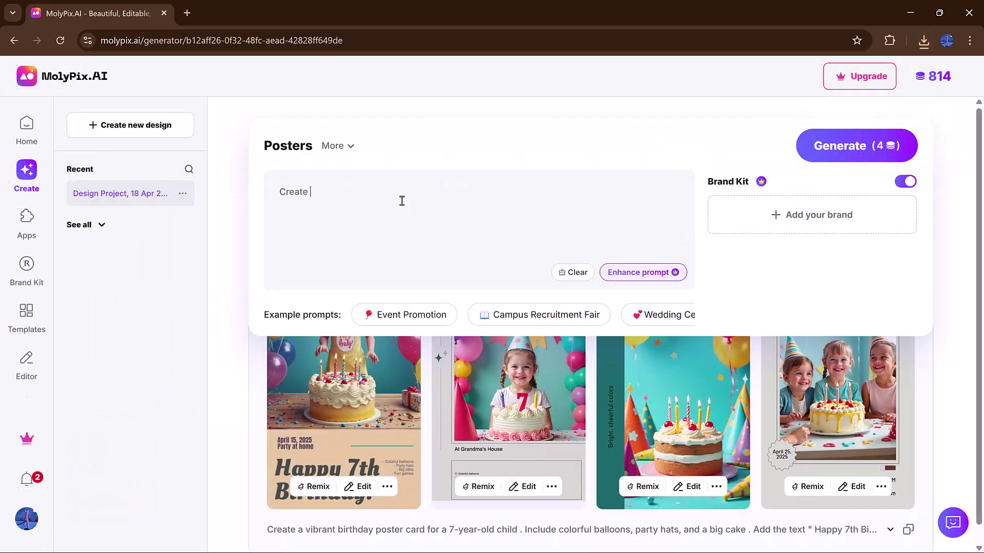
pyautogui.write('a invitation posters for annual function')
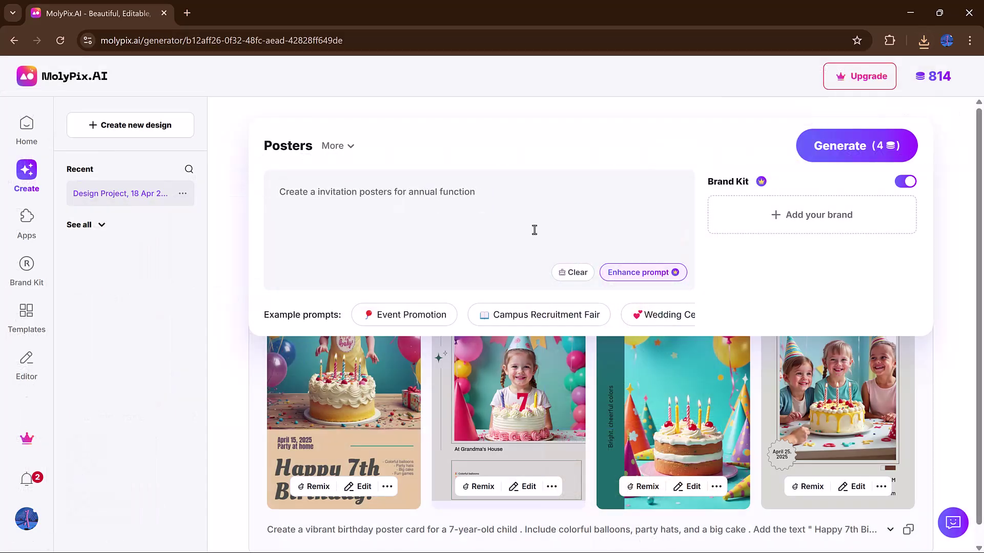
pyautogui.click(636, 274)
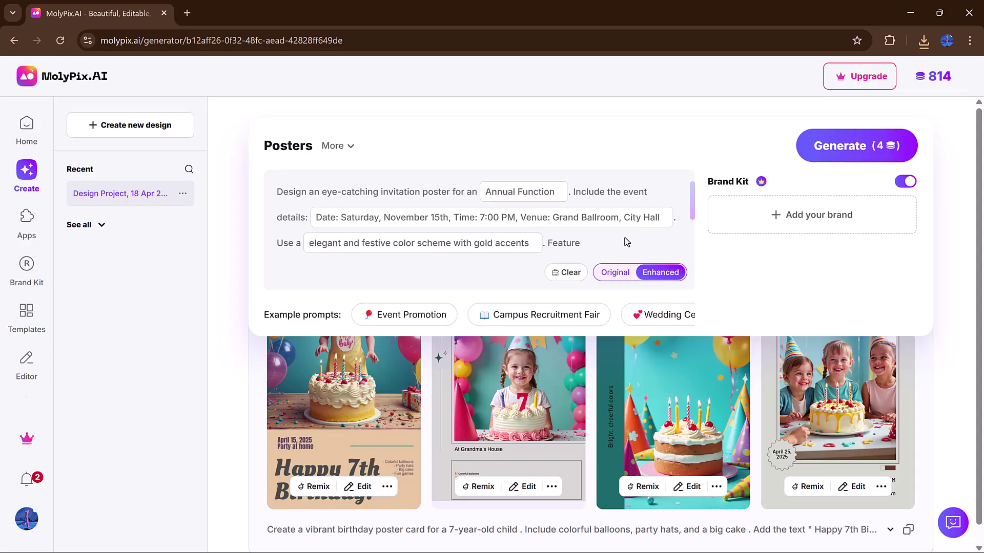
pyautogui.click(871, 155)
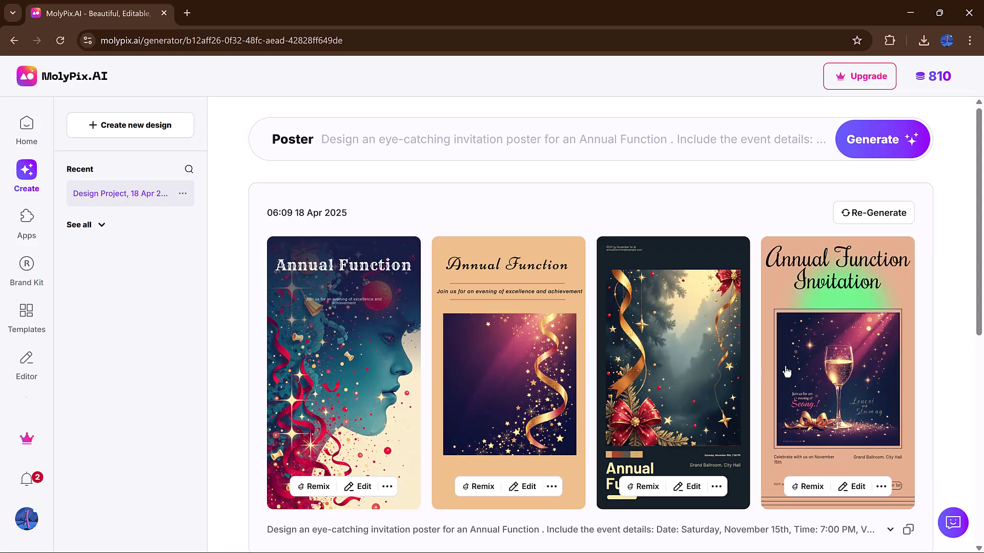
# Step: Open the fourth invitation and retitle it WELCOME in larger lettering
pyautogui.click(822, 379)
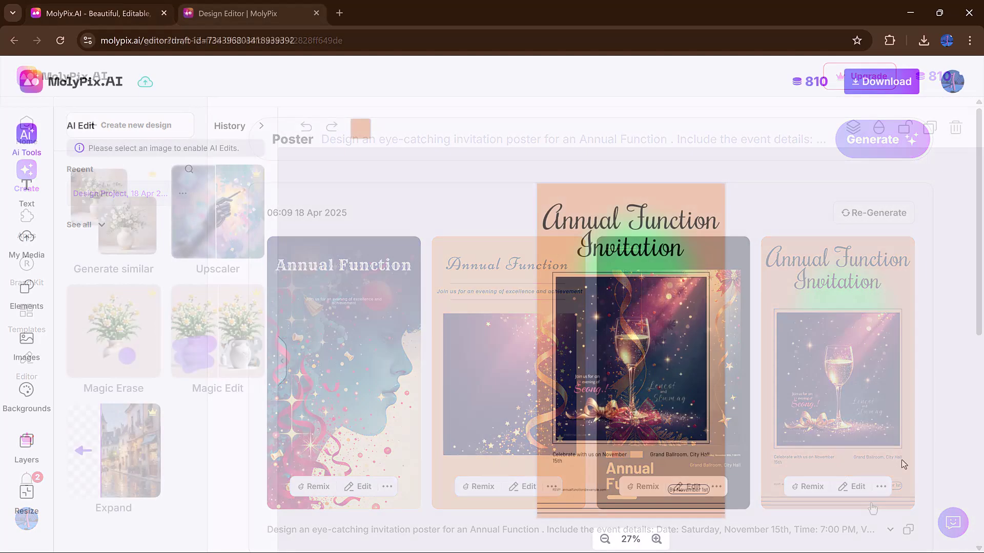
pyautogui.click(616, 256)
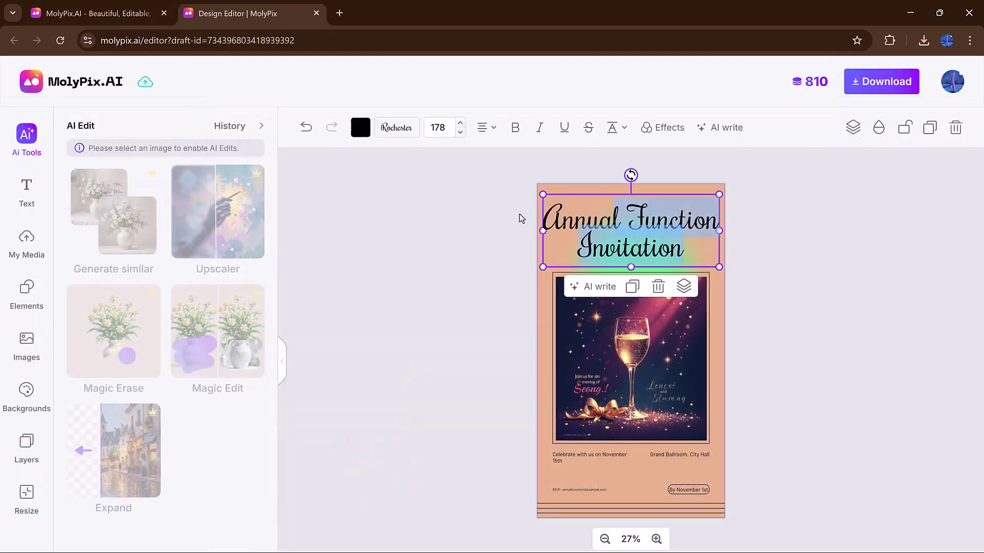
pyautogui.hotkey('ctrl', 'a')
pyautogui.write('WELCOME')
pyautogui.moveTo(543, 193); pyautogui.dragTo(516, 180)
# Step: Select the champagne image and open Magic Edit on it
pyautogui.click(516, 179)
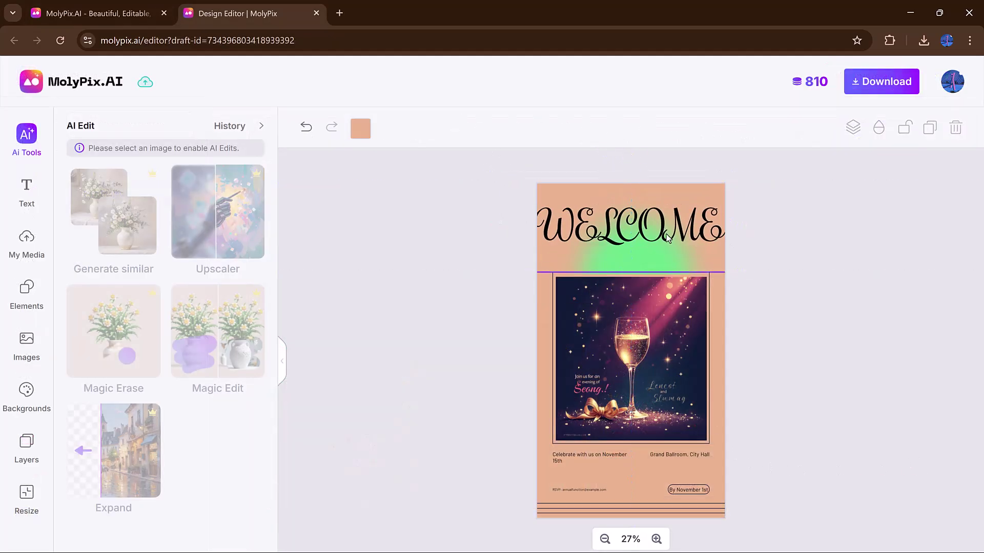
pyautogui.click(577, 374)
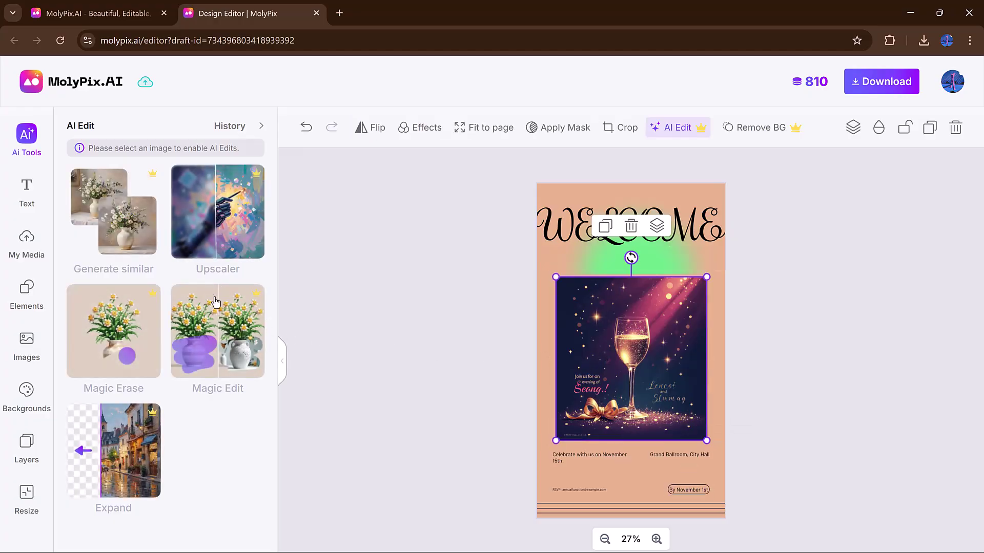
pyautogui.click(215, 336)
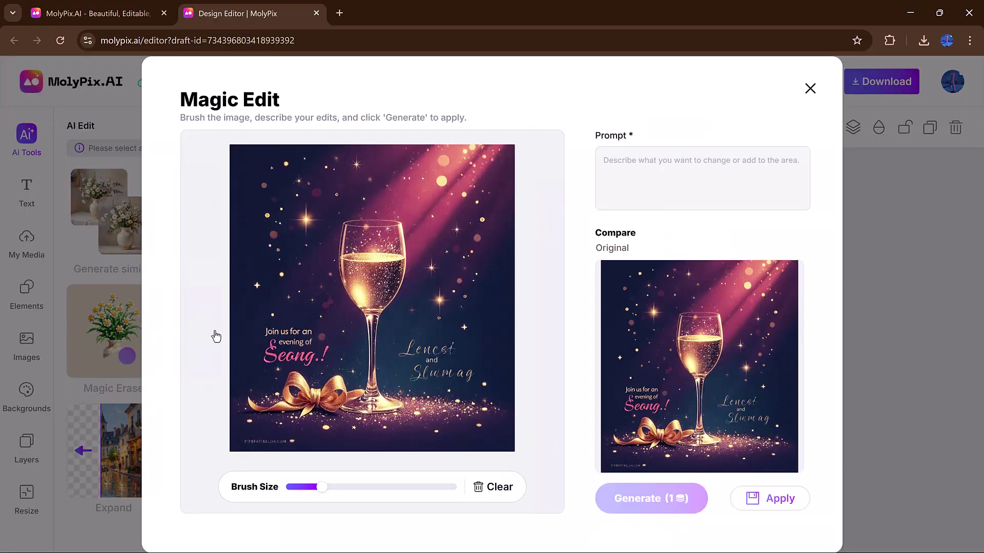
# Step: Add a moon above the glass with the prompt 'Add moon here', apply it, and download the invitation
pyautogui.click(367, 194)
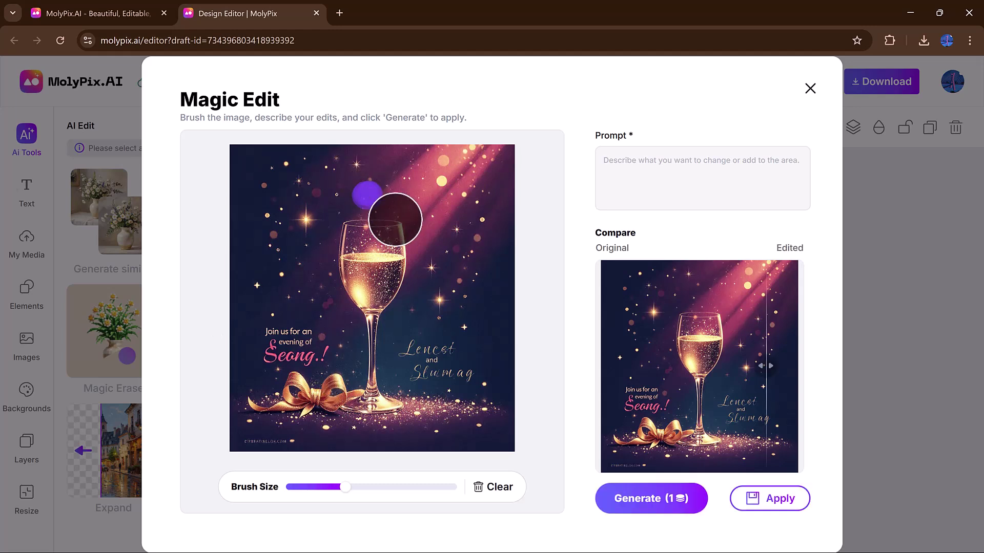
pyautogui.click(632, 170)
pyautogui.write('Add moon here')
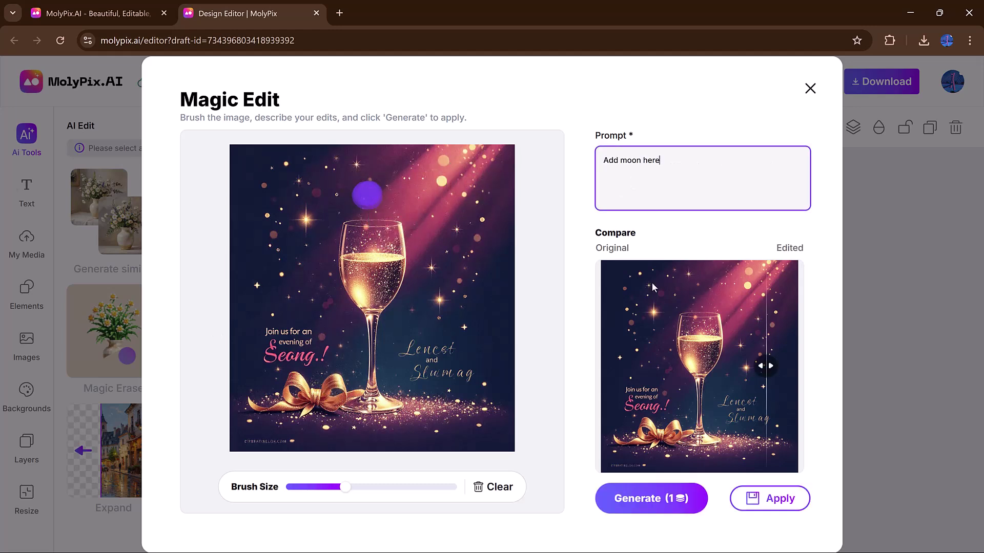
pyautogui.click(653, 496)
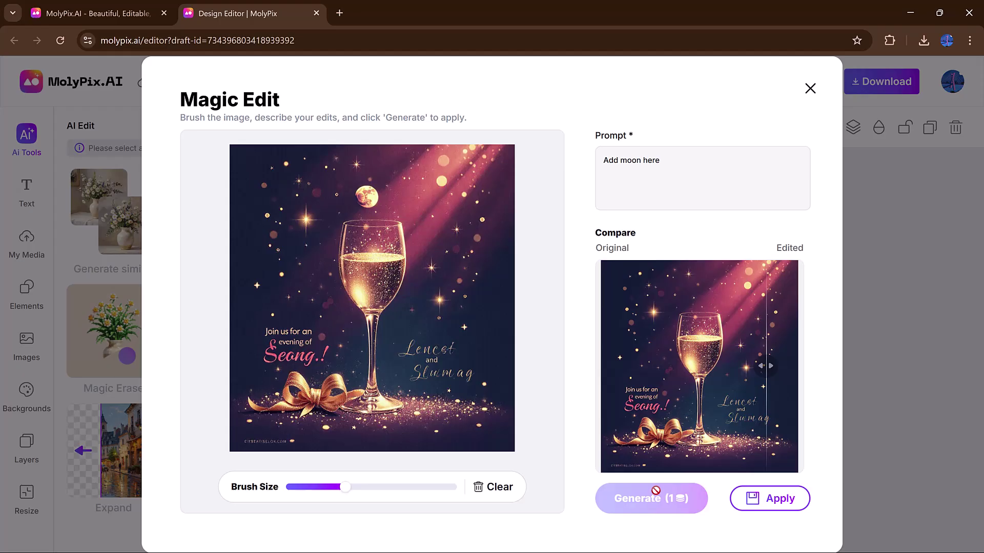
pyautogui.moveTo(766, 365); pyautogui.dragTo(632, 369)
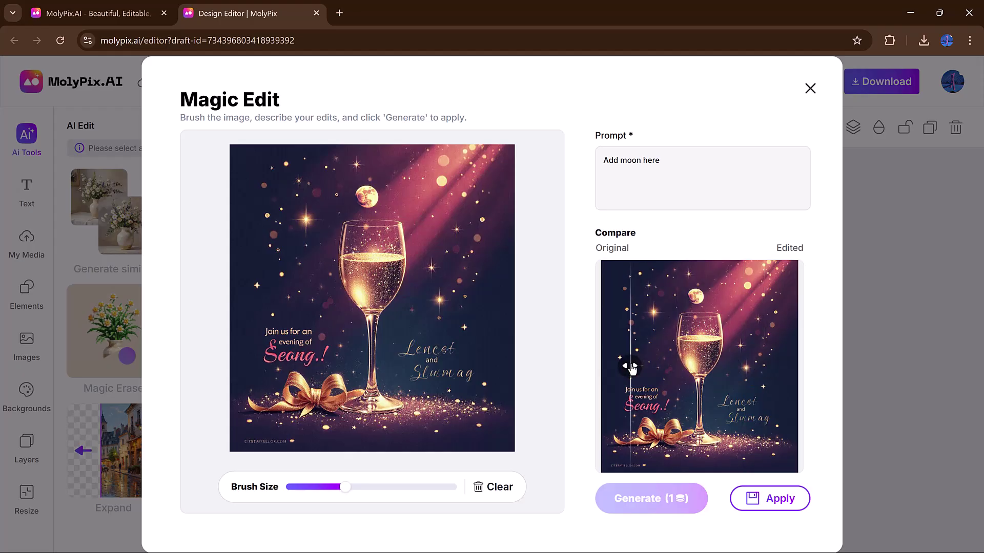
pyautogui.moveTo(632, 369)
pyautogui.mouseDown()
pyautogui.moveTo(743, 370)
pyautogui.moveTo(645, 367)
pyautogui.mouseUp()
pyautogui.click(778, 497)
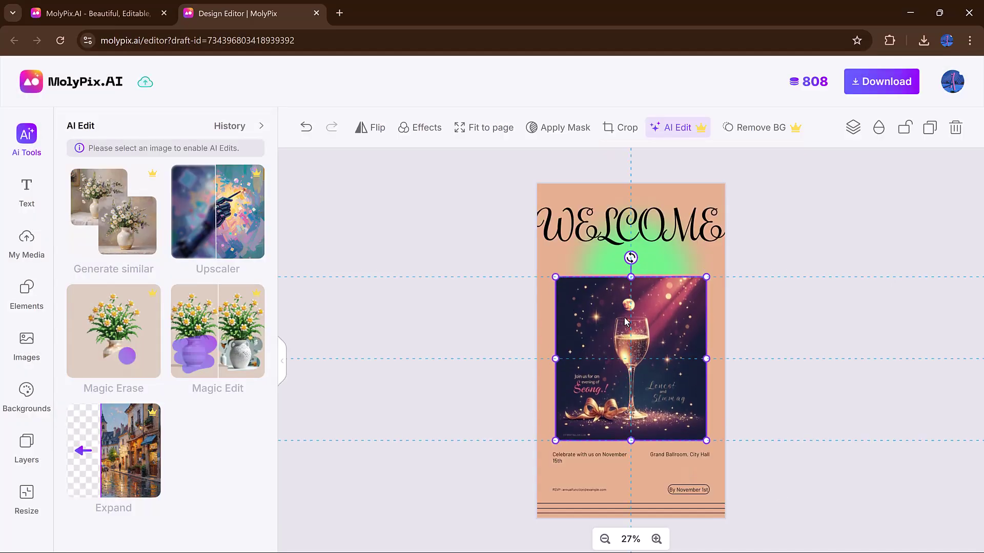
pyautogui.click(740, 220)
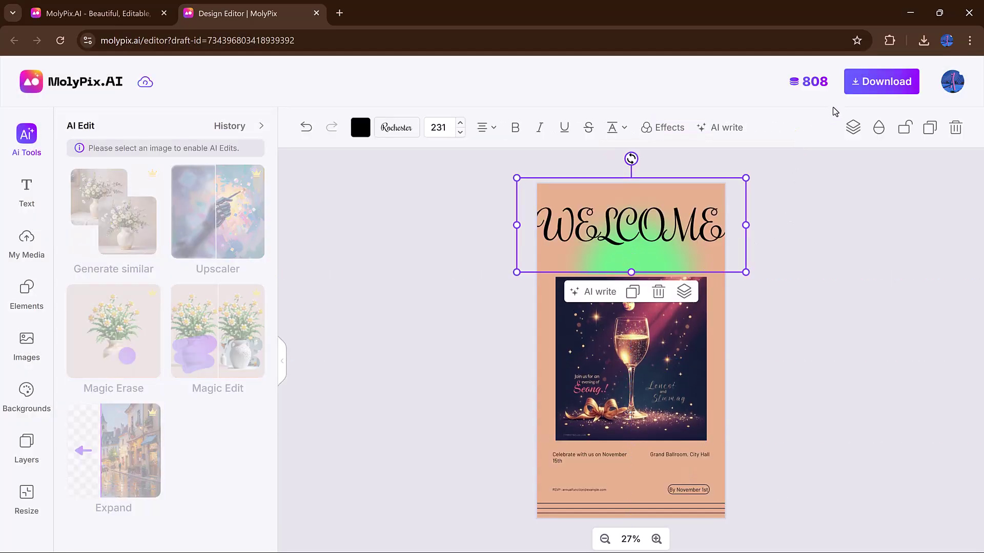
pyautogui.click(870, 88)
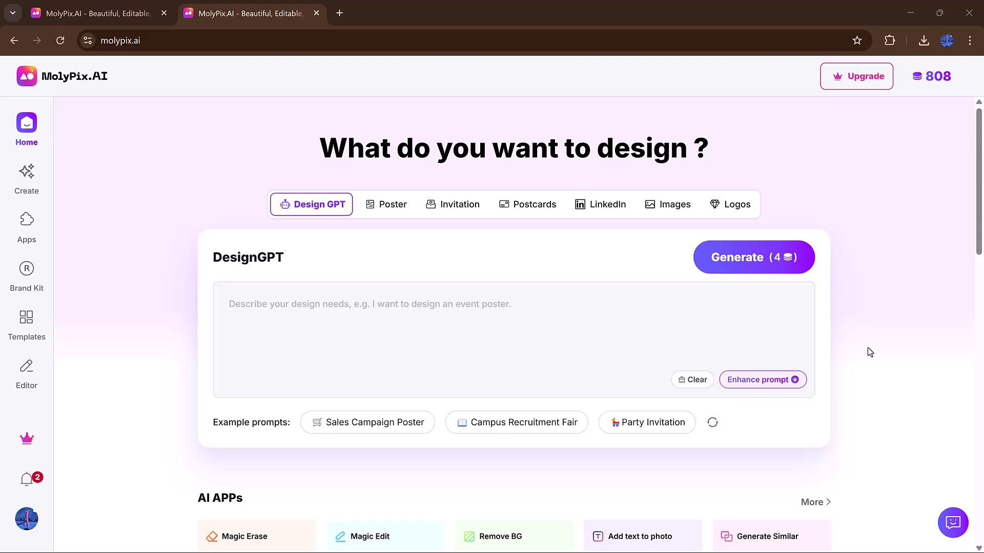
# Step: Scroll through the template gallery and show the Movie Poster templates
pyautogui.scroll(-6, 871, 333)
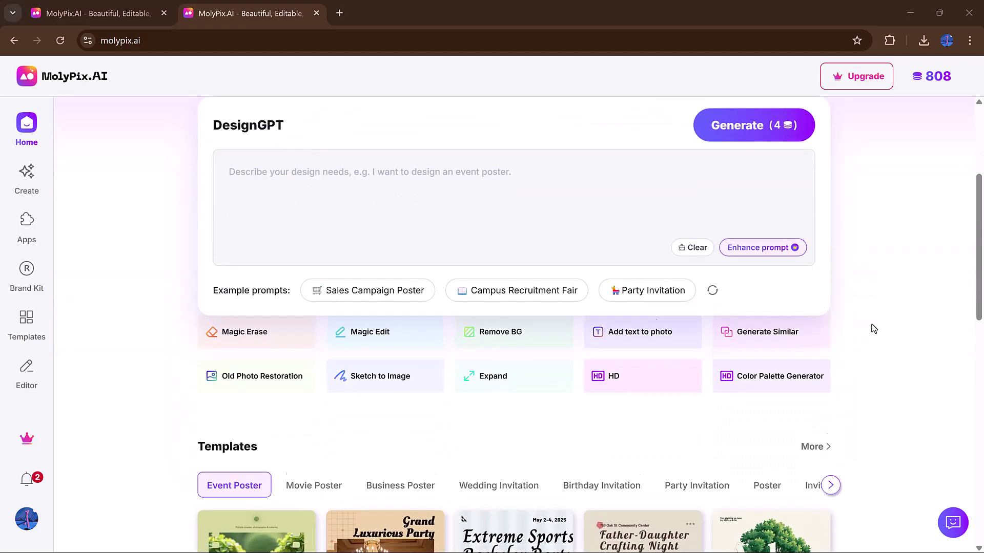
pyautogui.scroll(-5, 874, 328)
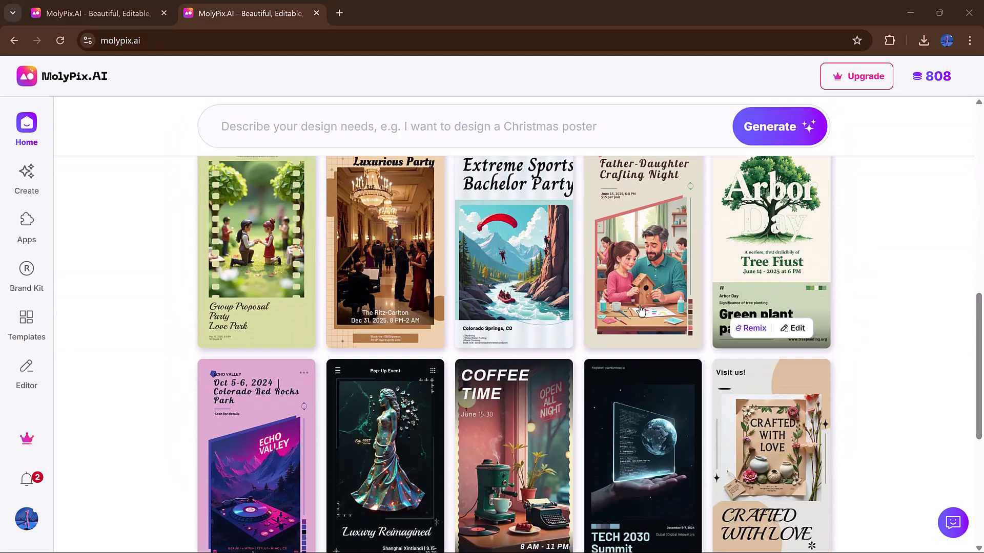
pyautogui.scroll(-3, 590, 258)
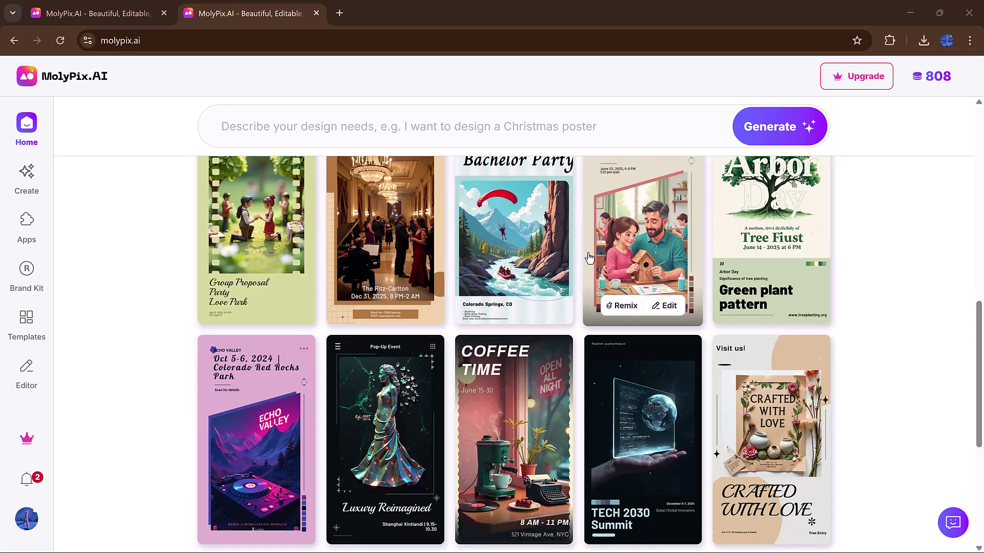
pyautogui.scroll(-4, 589, 257)
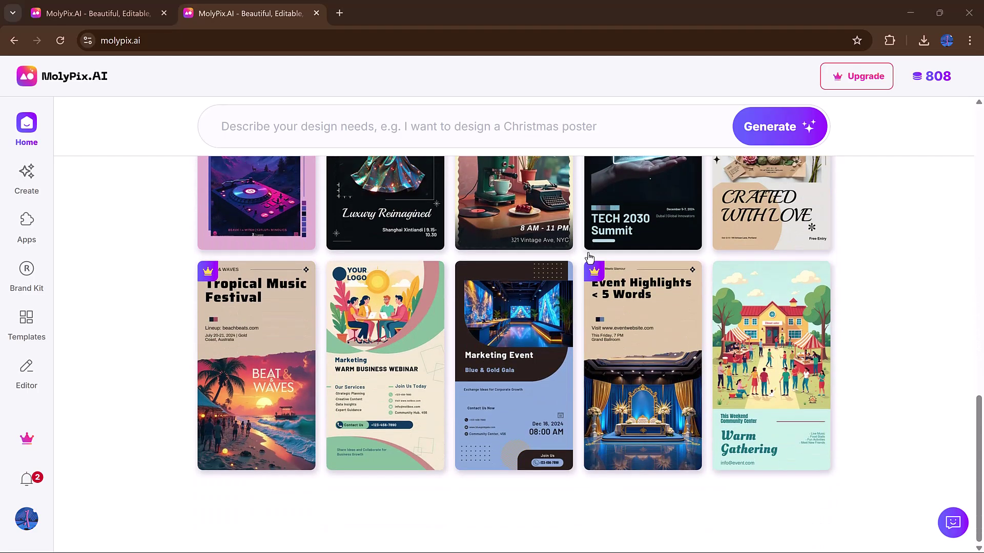
pyautogui.scroll(10, 589, 258)
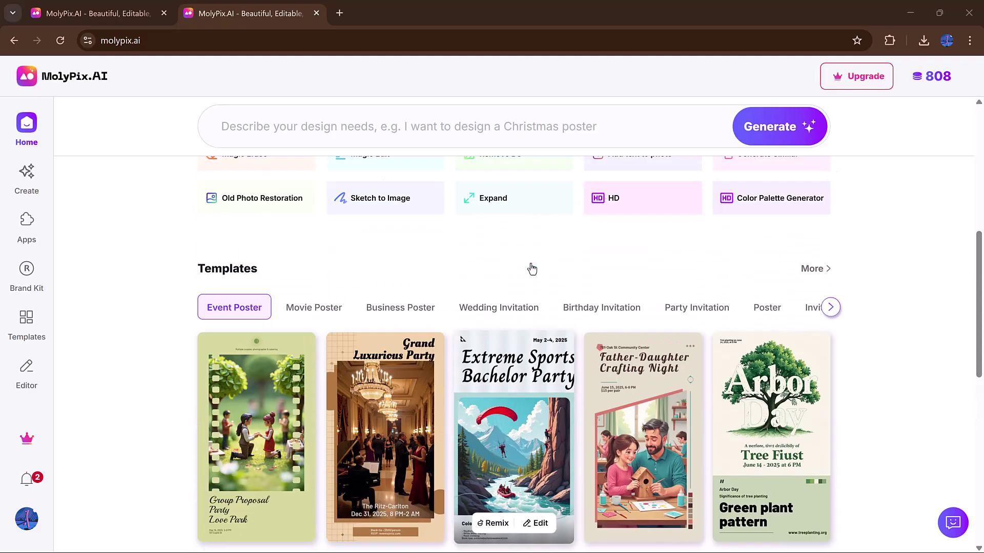
pyautogui.click(319, 318)
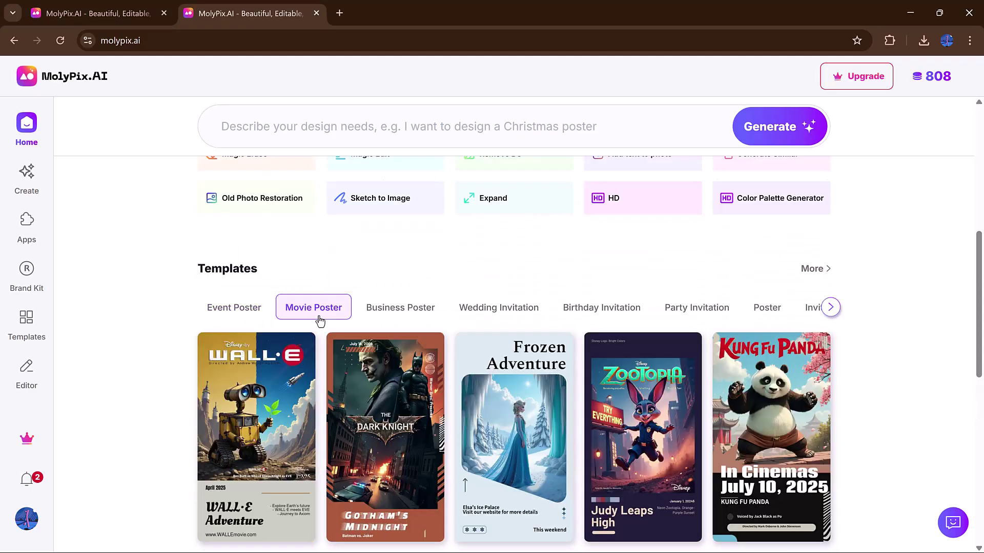
pyautogui.scroll(-1, 363, 380)
pyautogui.scroll(-10, 362, 380)
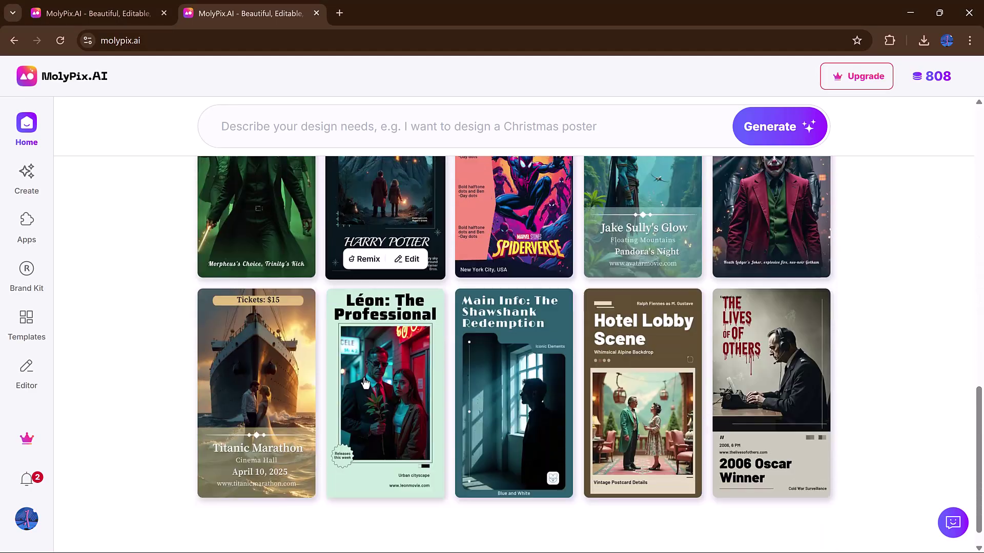
pyautogui.scroll(9, 365, 384)
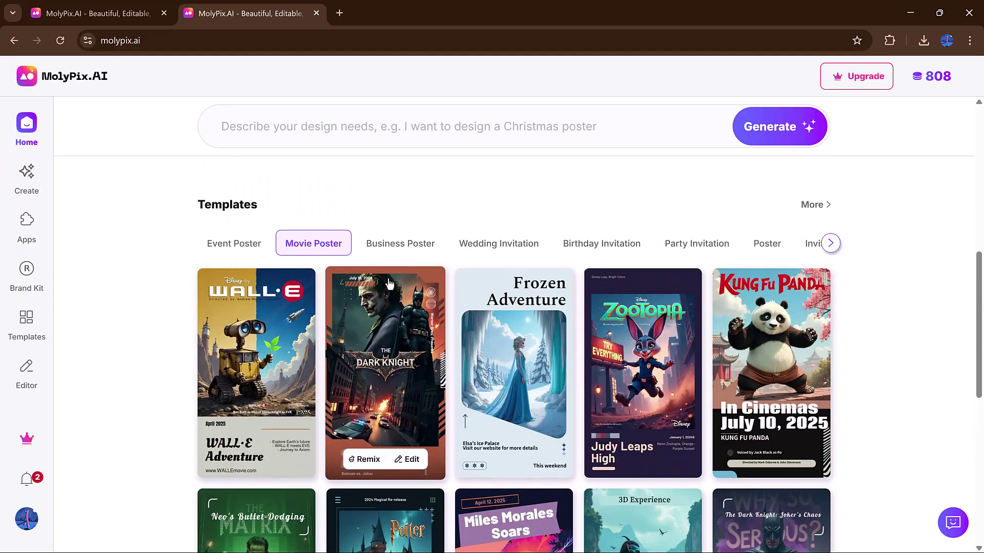
# Step: Step through the Business Poster, Wedding Invitation, Birthday Invitation and Party Invitation template categories
pyautogui.click(400, 246)
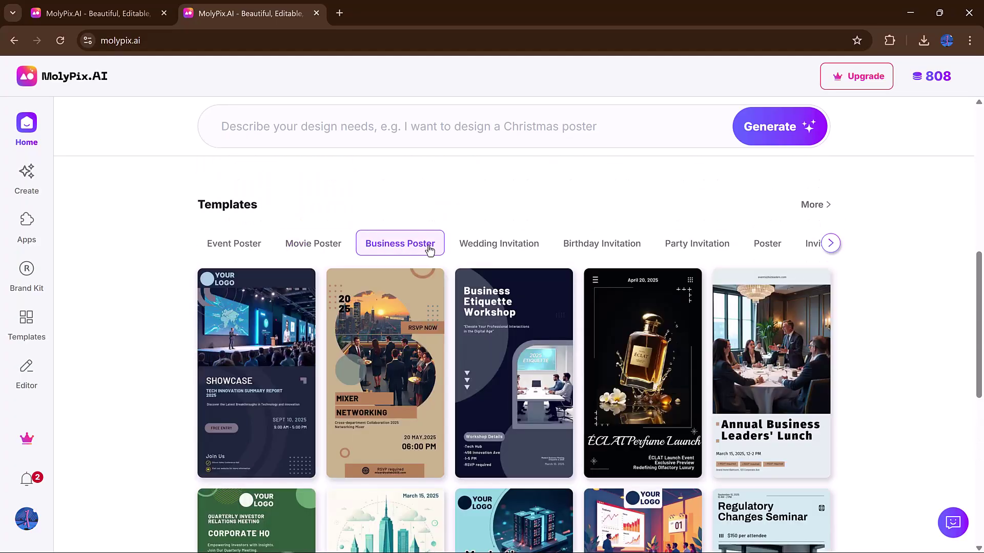
pyautogui.scroll(-1, 473, 302)
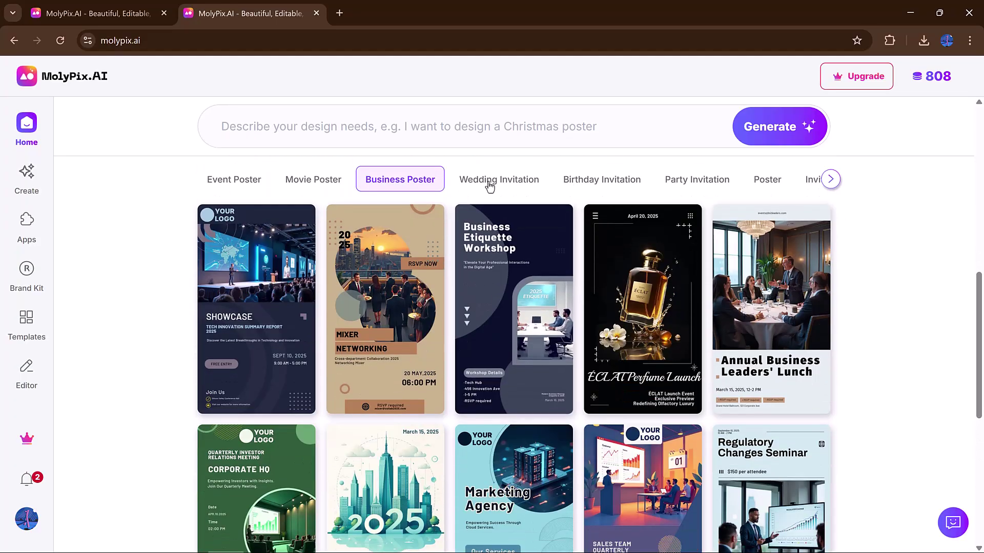
pyautogui.click(489, 185)
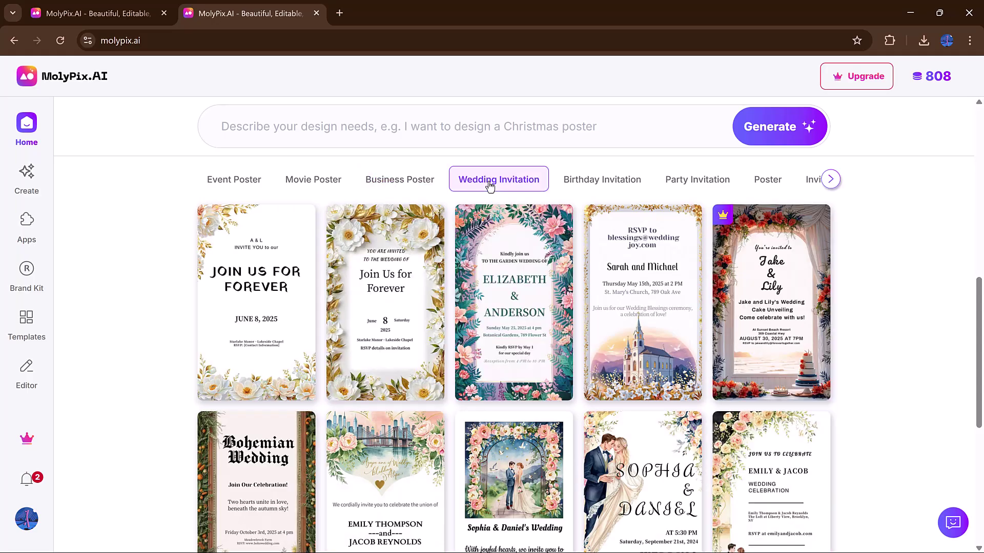
pyautogui.click(611, 182)
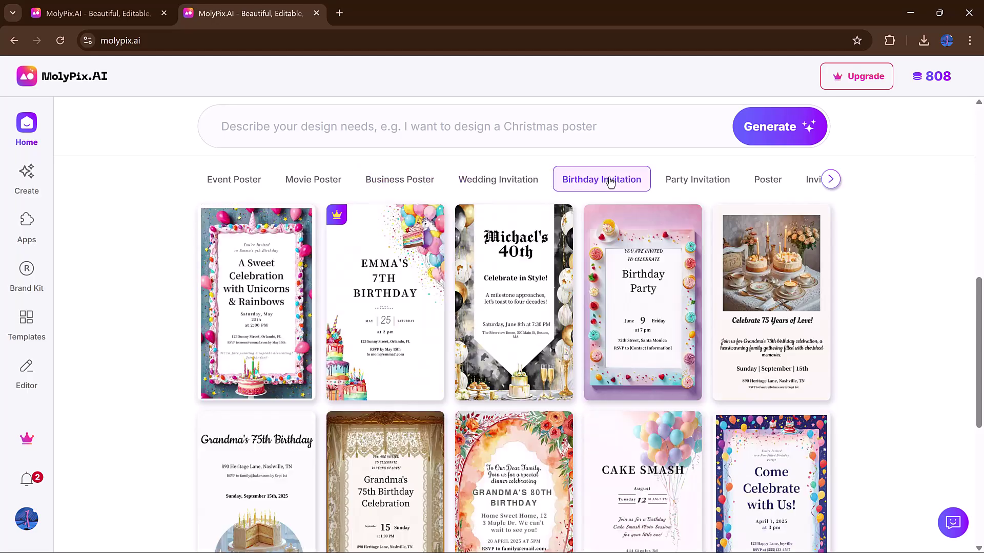
pyautogui.click(698, 179)
pyautogui.scroll(-6, 618, 276)
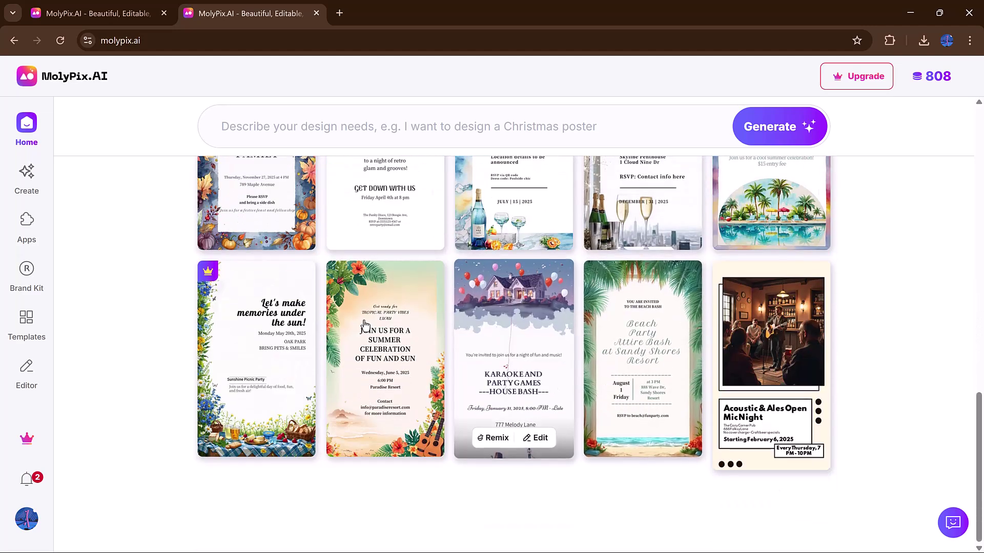
pyautogui.scroll(2, 366, 323)
# Step: View the Dance Floor Party template details, then the Poolside Soirée pool party template
pyautogui.click(389, 294)
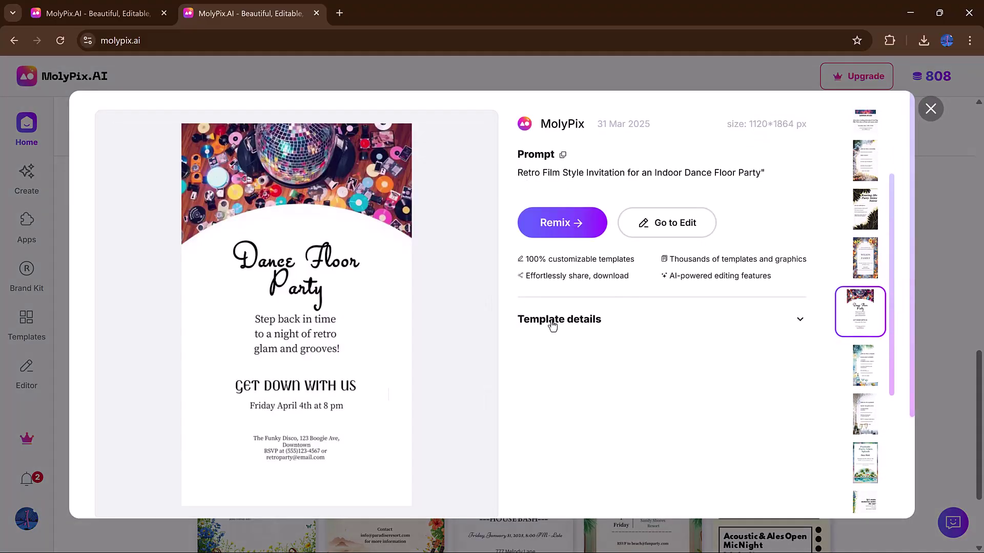
pyautogui.click(860, 360)
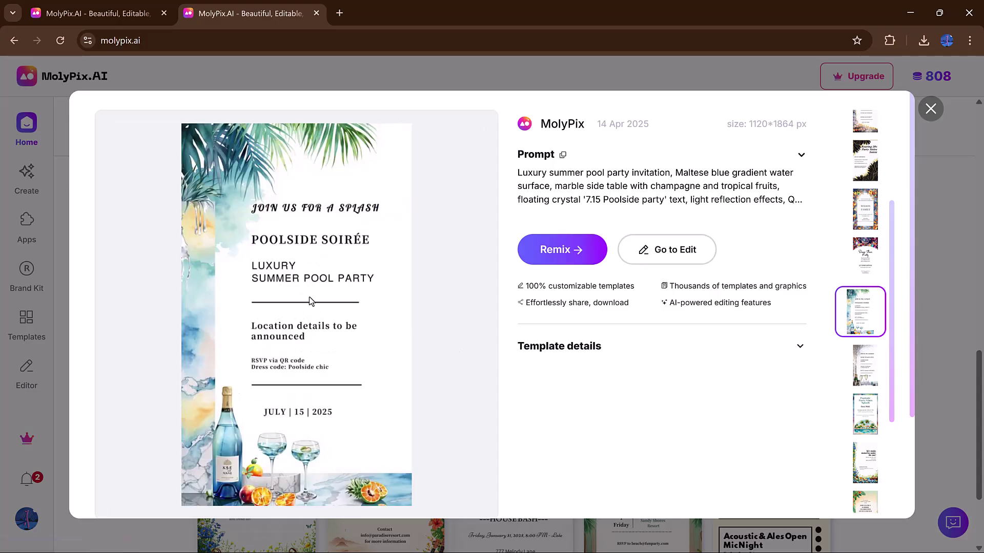
# Step: Close the template details preview and return up the gallery
pyautogui.click(922, 119)
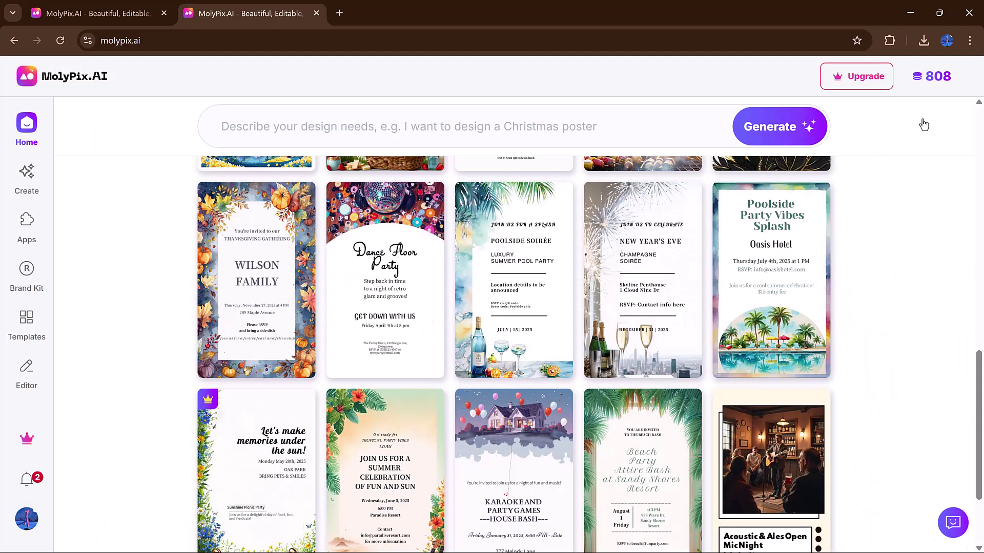
pyautogui.scroll(4, 564, 287)
pyautogui.scroll(3, 564, 286)
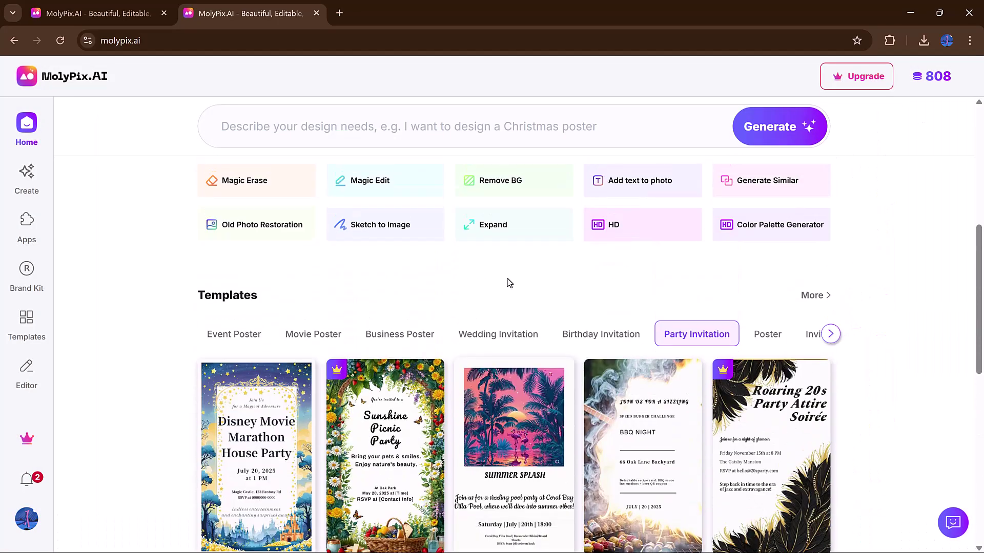
# Step: Move through Wedding Invitation and Business Poster to the Movie Poster templates and scroll their rows
pyautogui.click(501, 343)
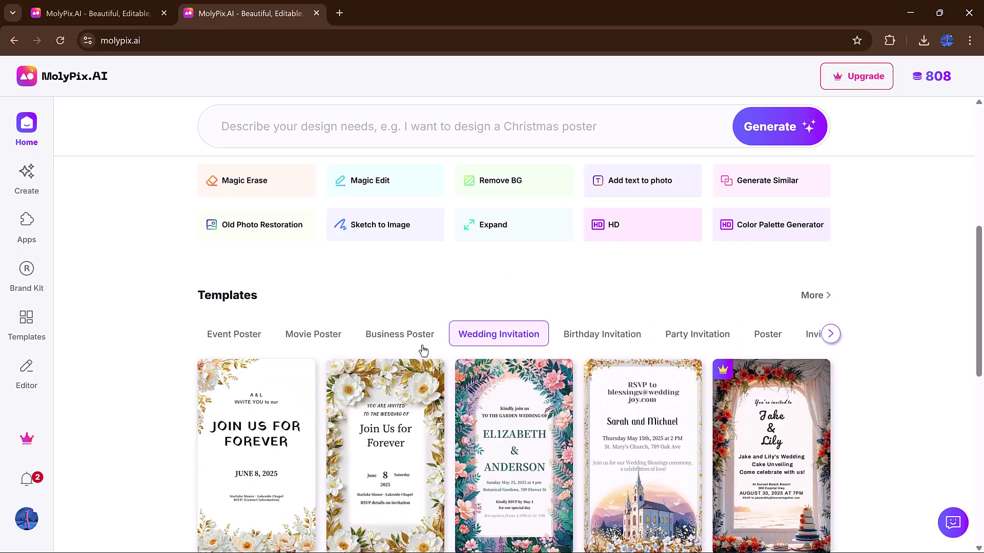
pyautogui.click(390, 340)
pyautogui.scroll(-2, 389, 339)
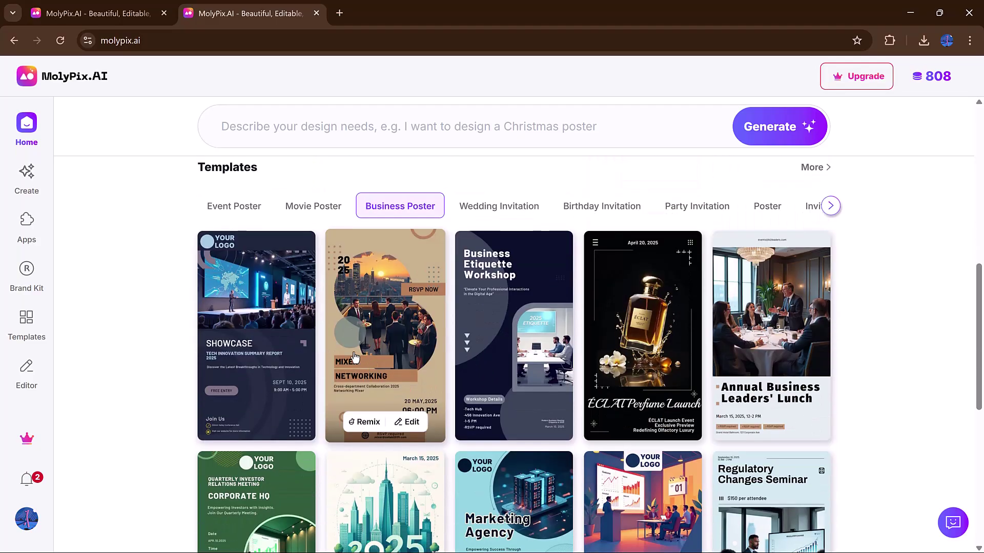
pyautogui.click(306, 205)
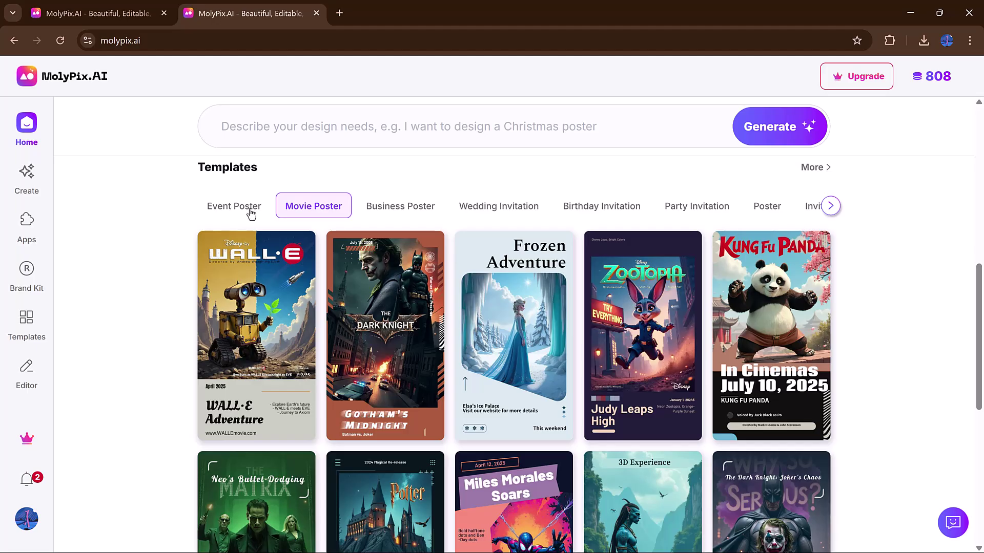
pyautogui.scroll(-2, 454, 325)
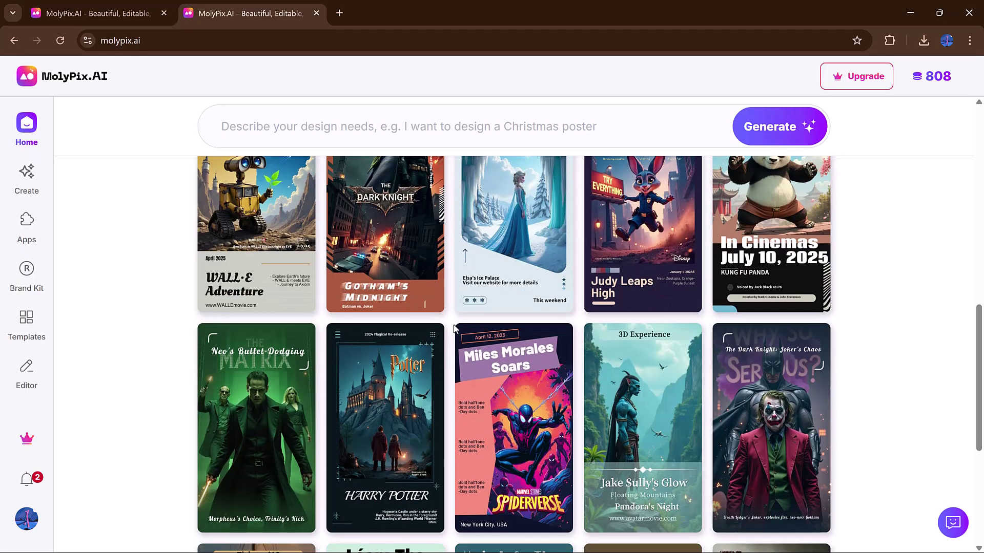
pyautogui.scroll(-3, 456, 328)
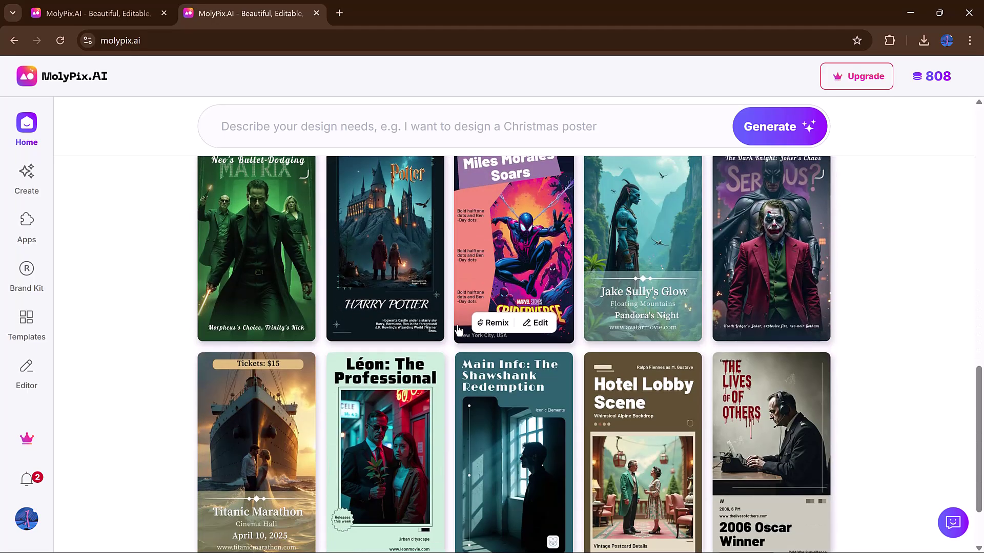
pyautogui.scroll(-2, 459, 330)
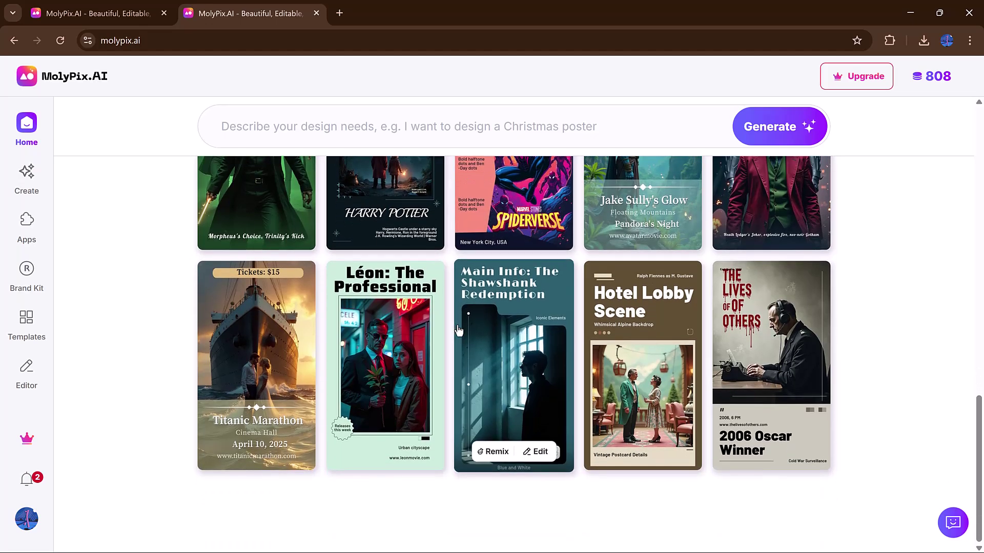
pyautogui.scroll(5, 492, 409)
# Step: Close the second MolyPix tab and advance the landing page's design category carousel one card
pyautogui.click(316, 13)
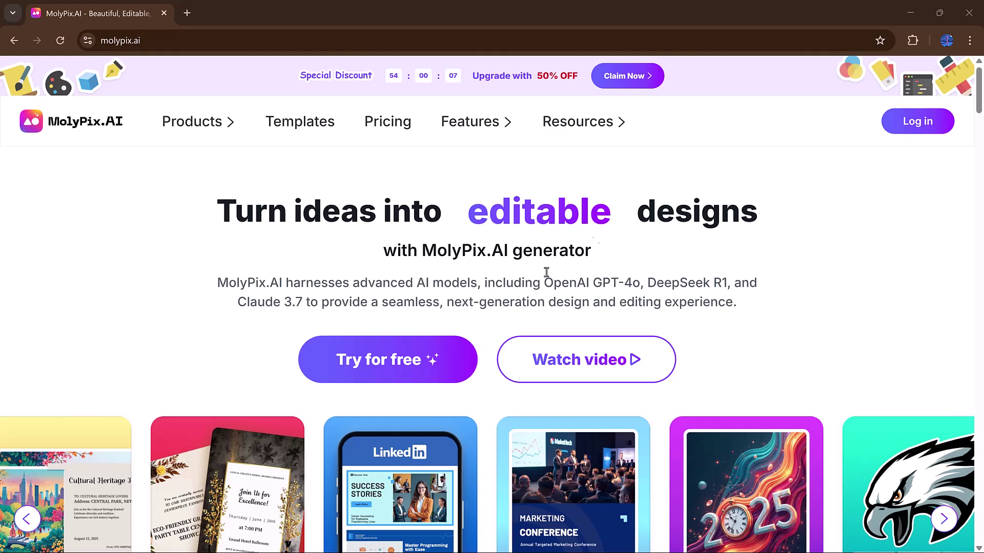
pyautogui.scroll(-2, 425, 289)
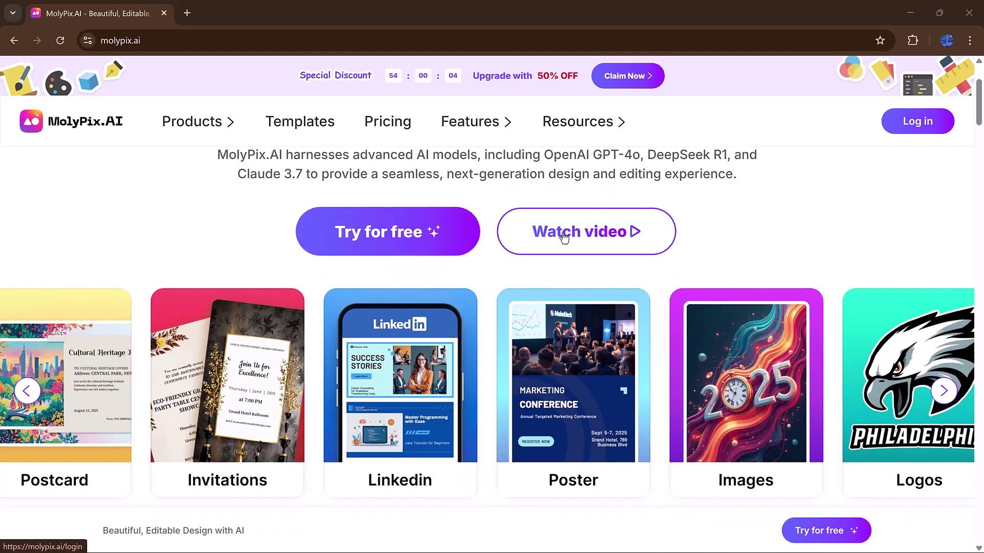
pyautogui.scroll(-2, 229, 358)
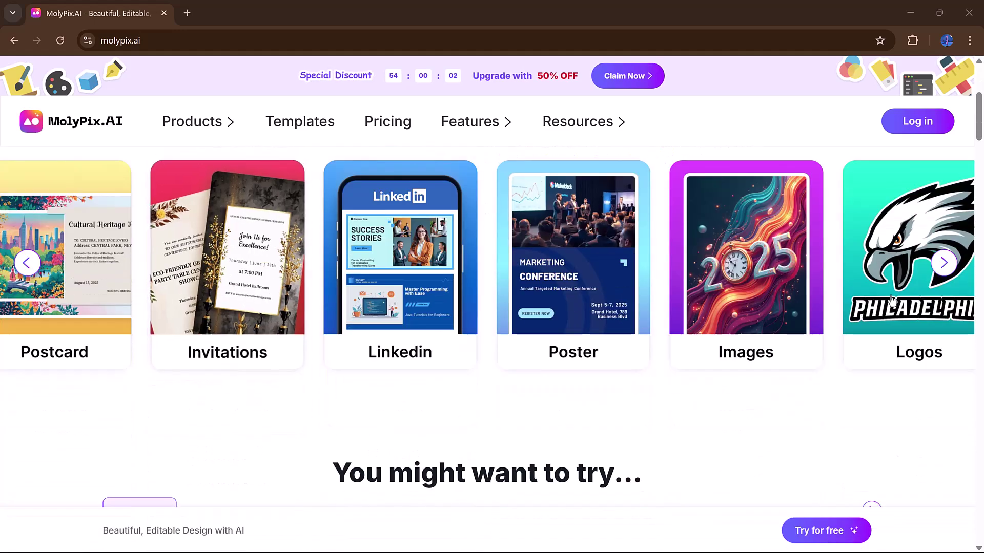
pyautogui.click(943, 263)
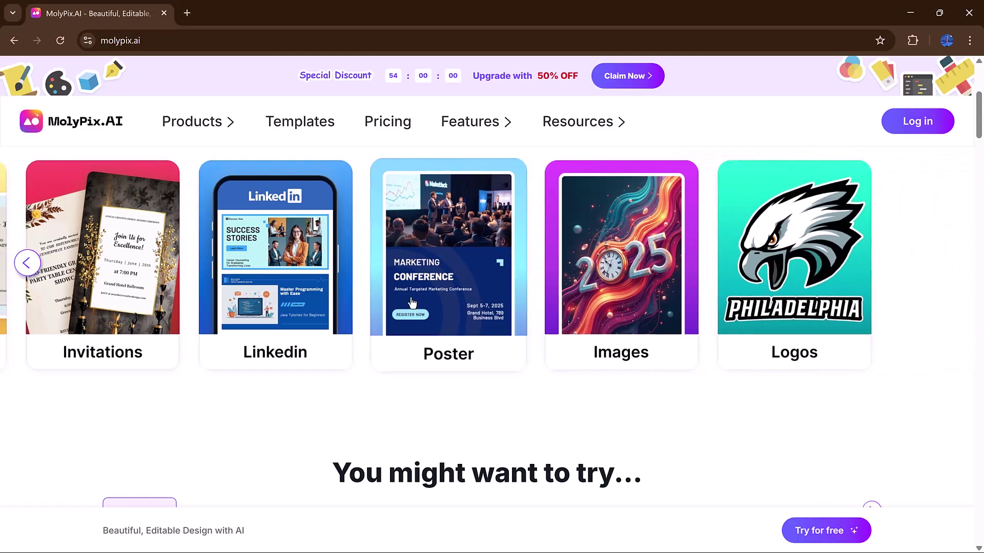
# Step: Scroll the landing page down to the 'Full Creative Control with Editable AI Designs' feature
pyautogui.scroll(-10, 412, 302)
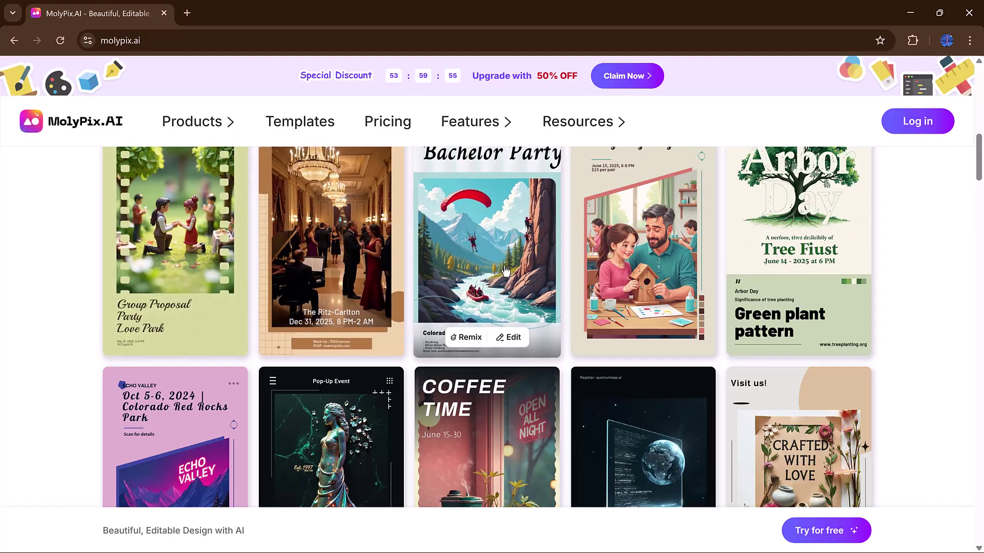
pyautogui.scroll(-3, 687, 271)
pyautogui.scroll(-2, 661, 265)
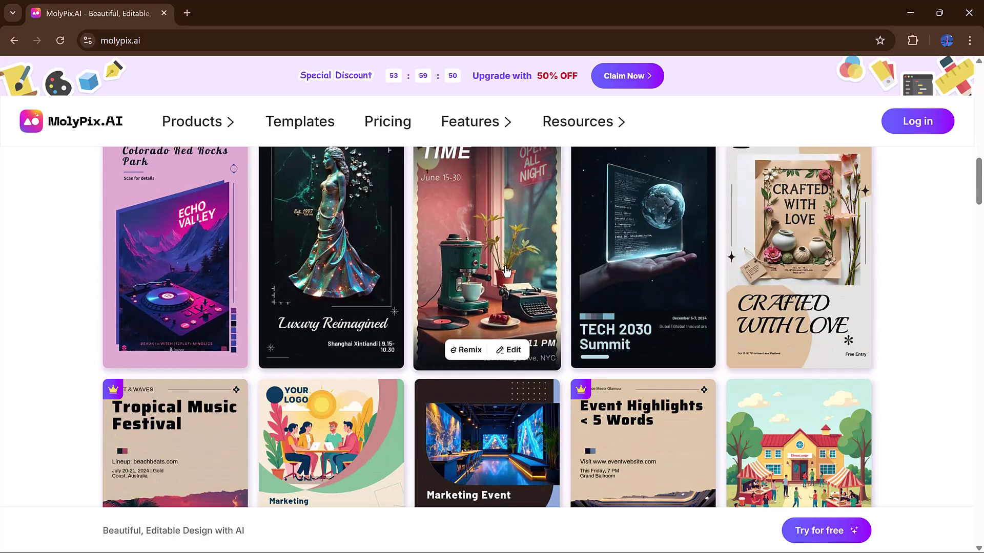
pyautogui.scroll(-3, 768, 277)
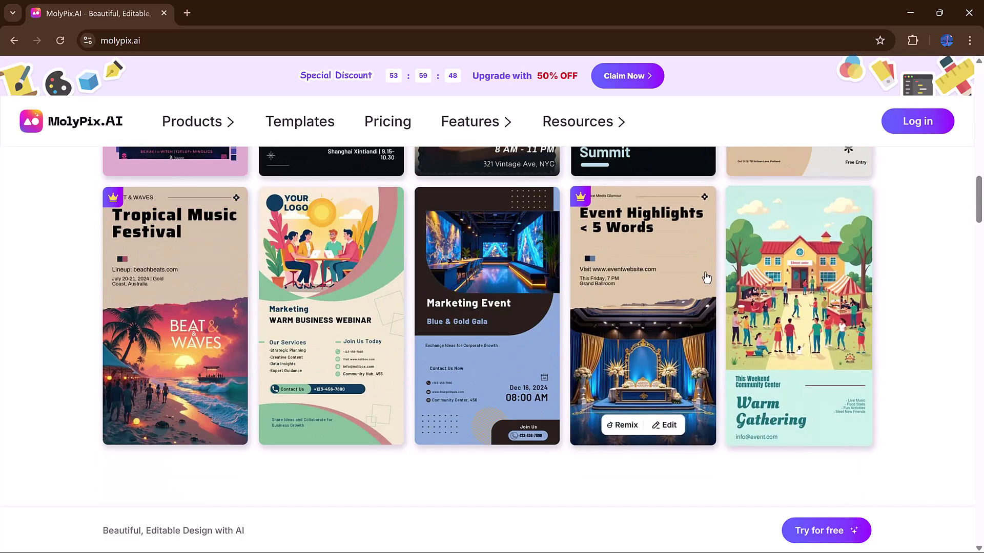
pyautogui.scroll(-4, 210, 282)
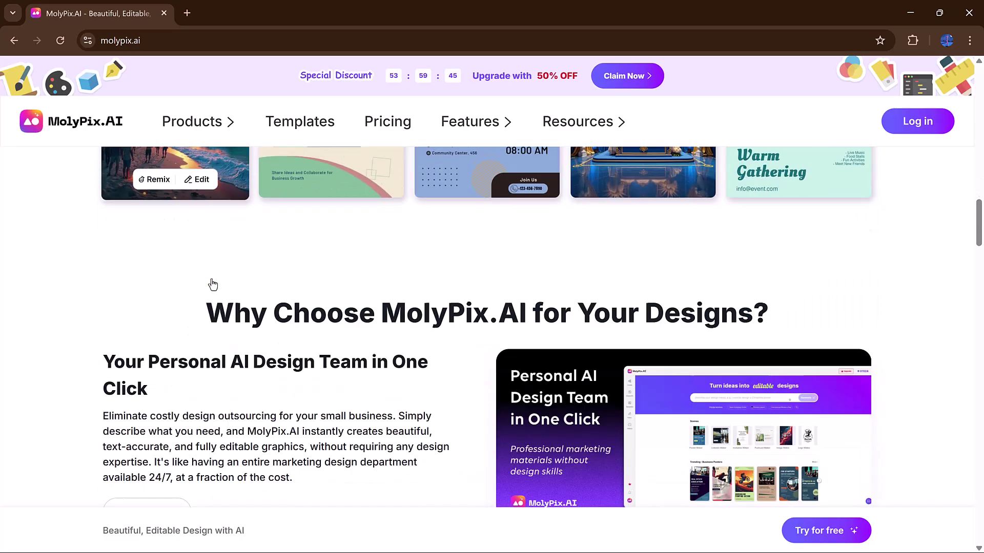
pyautogui.scroll(-2, 213, 282)
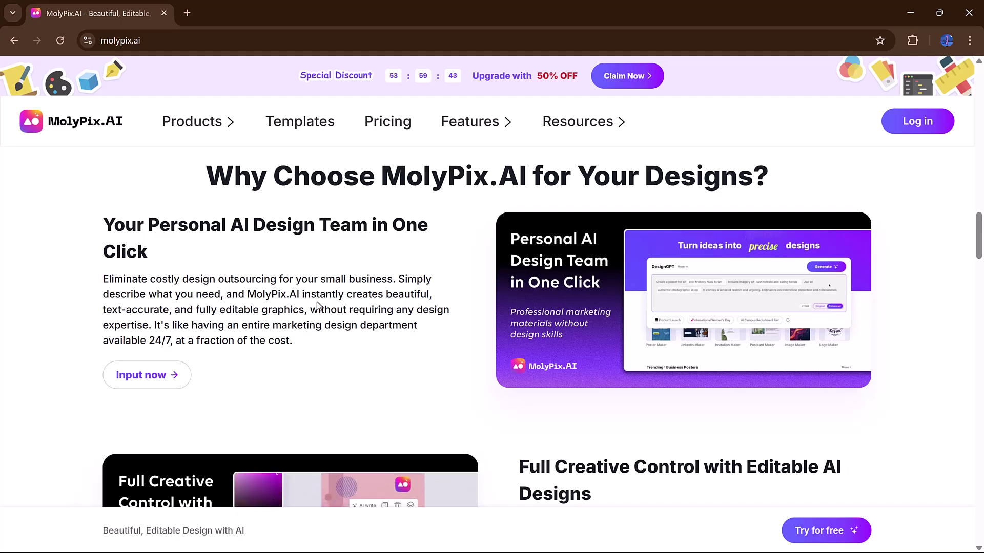
pyautogui.scroll(-4, 475, 289)
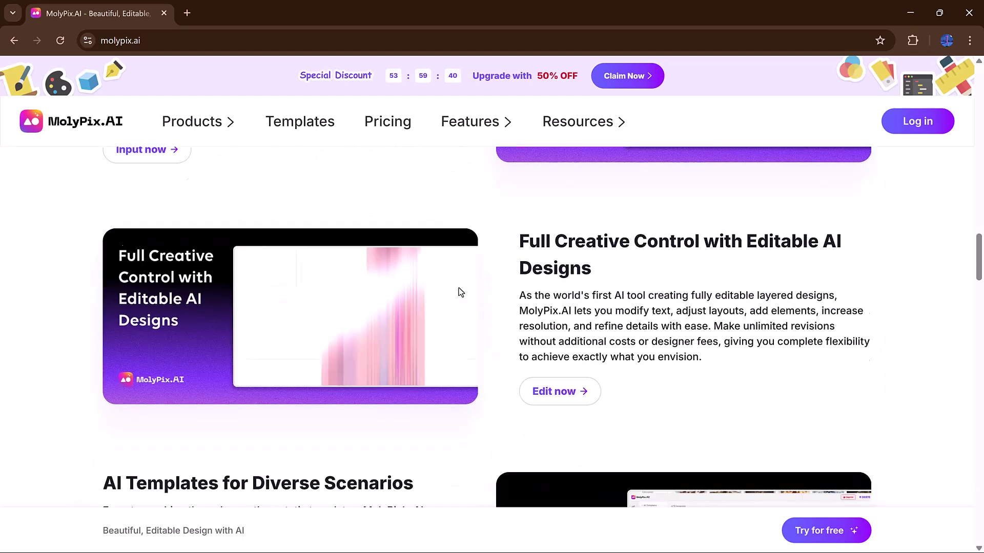